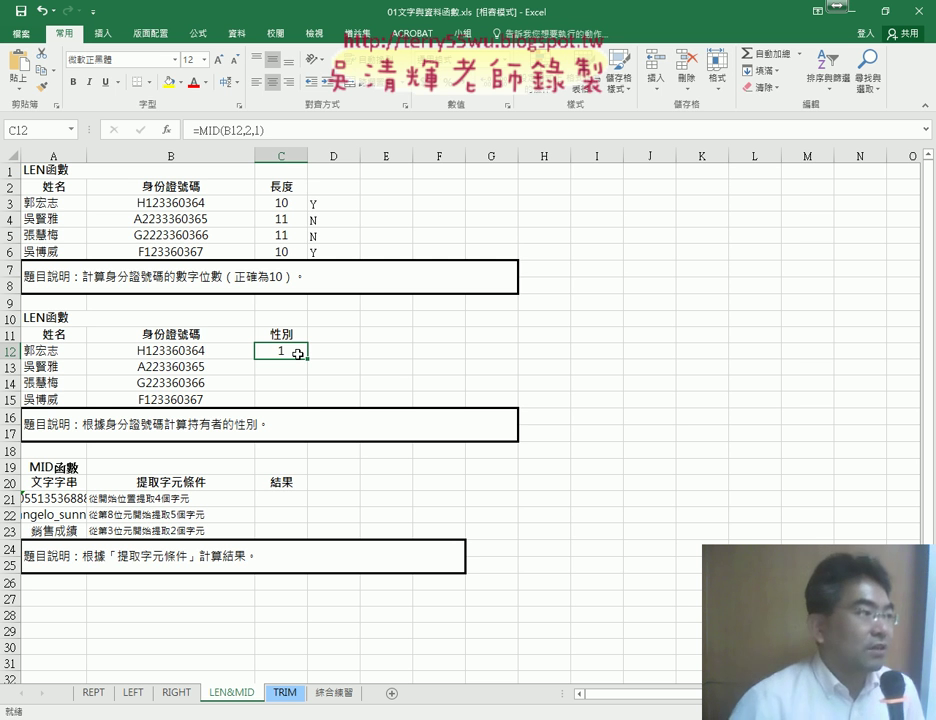
# Highlight MID(B12,2,1) in C12's formula and bring up its editing menu.
pyautogui.moveTo(206, 134); pyautogui.dragTo(236, 131)
pyautogui.rightClick(236, 131)
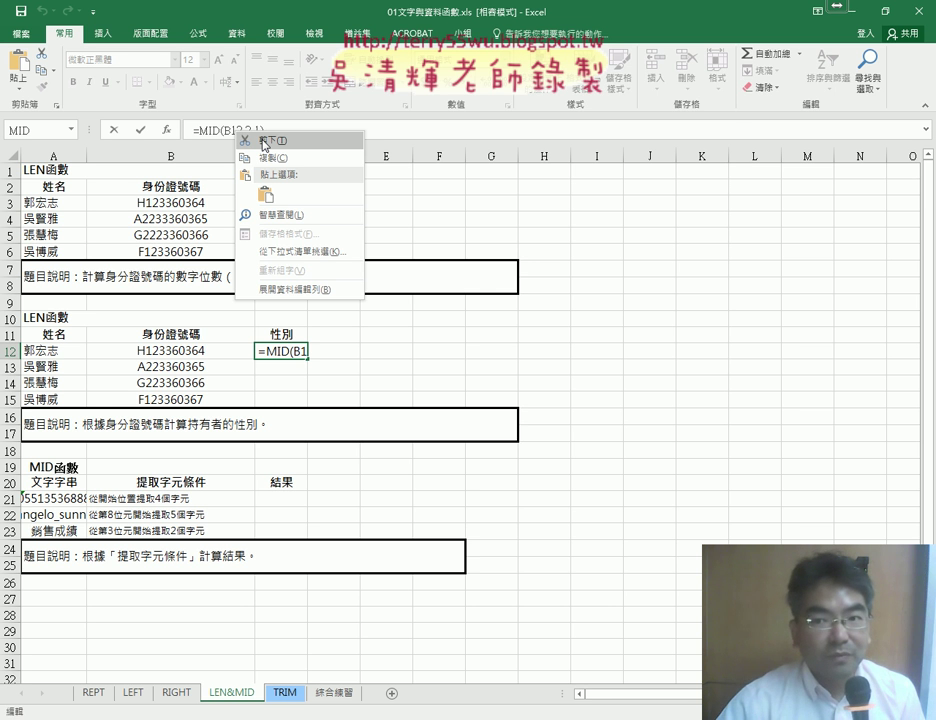
# Cut MID(B12,2,1) and start a logical IF function with it pasted as the test.
pyautogui.click(263, 141)
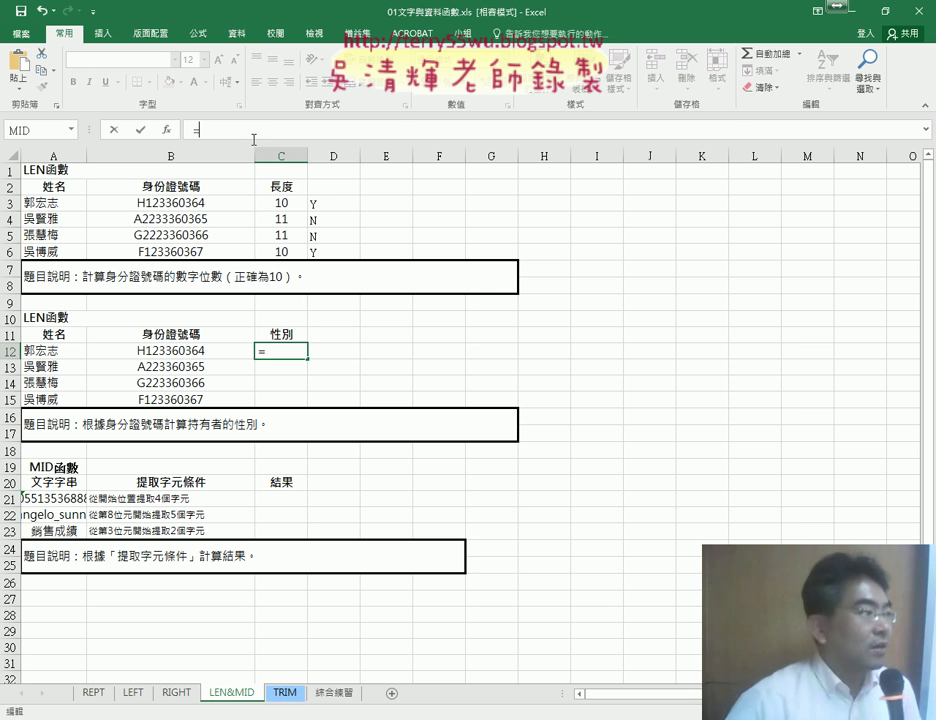
pyautogui.click(166, 130)
pyautogui.click(530, 200)
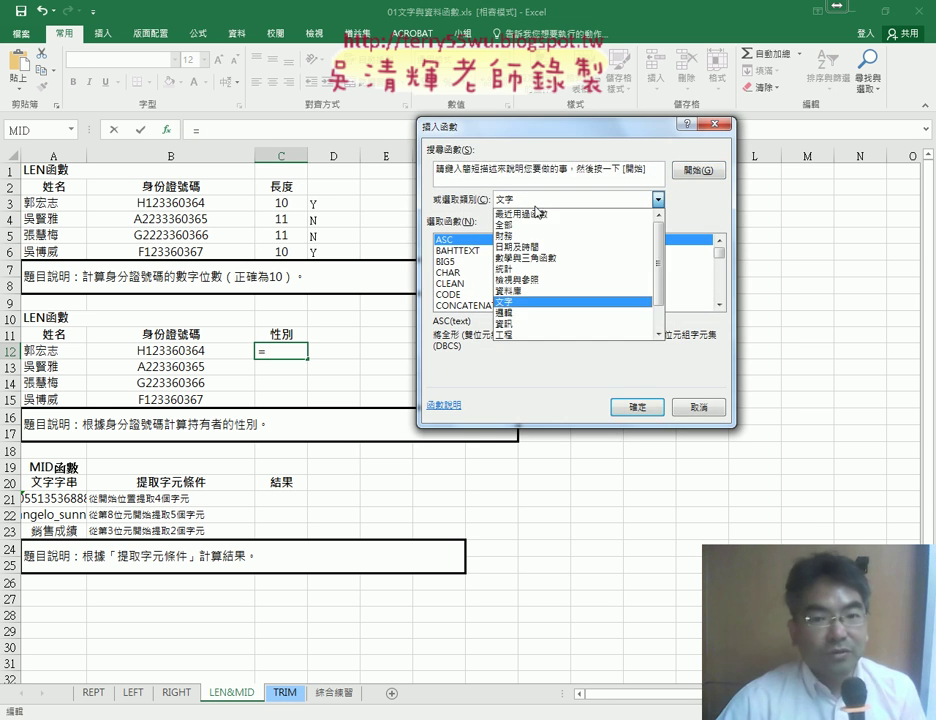
pyautogui.click(538, 313)
pyautogui.doubleClick(510, 263)
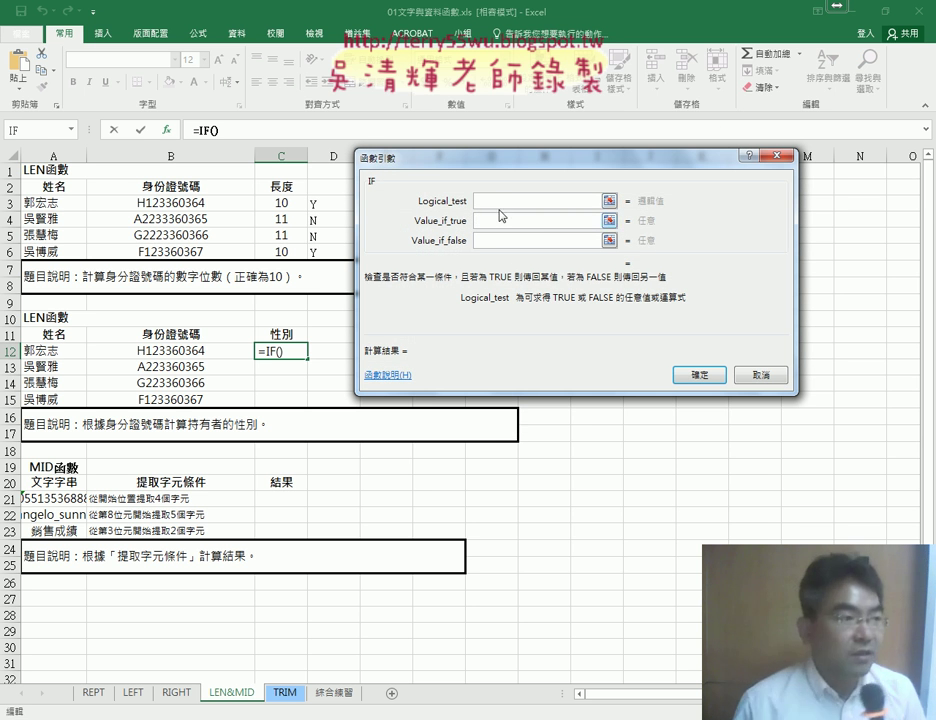
pyautogui.rightClick(520, 200)
pyautogui.click(545, 243)
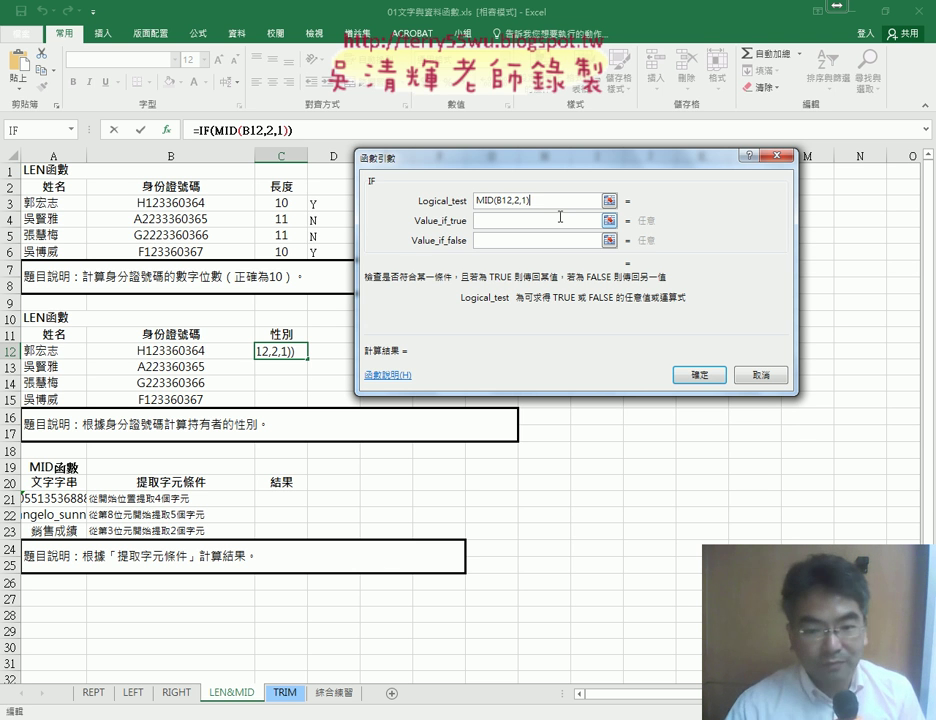
# Complete the test as MID(B12,2,1)=1 and enter 男 as the true value.
pyautogui.write('=')
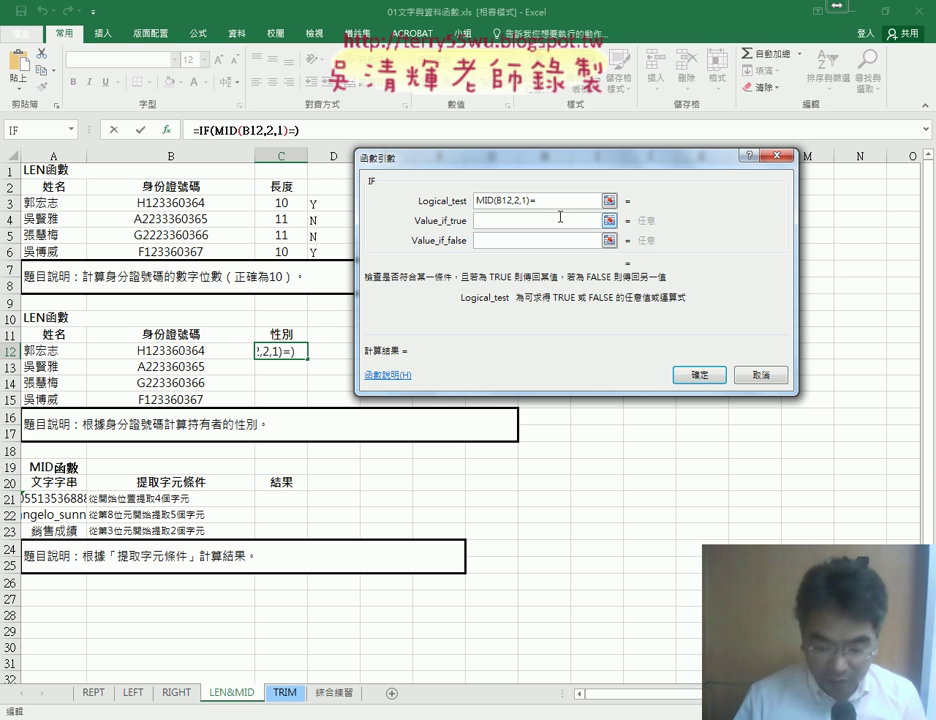
pyautogui.write('1')
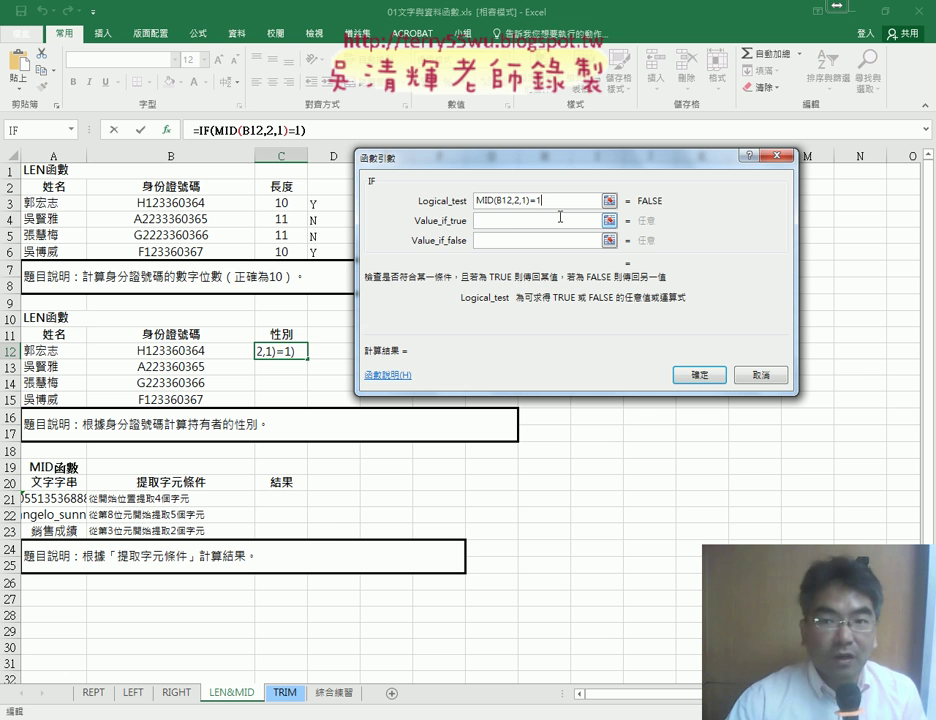
pyautogui.click(520, 222)
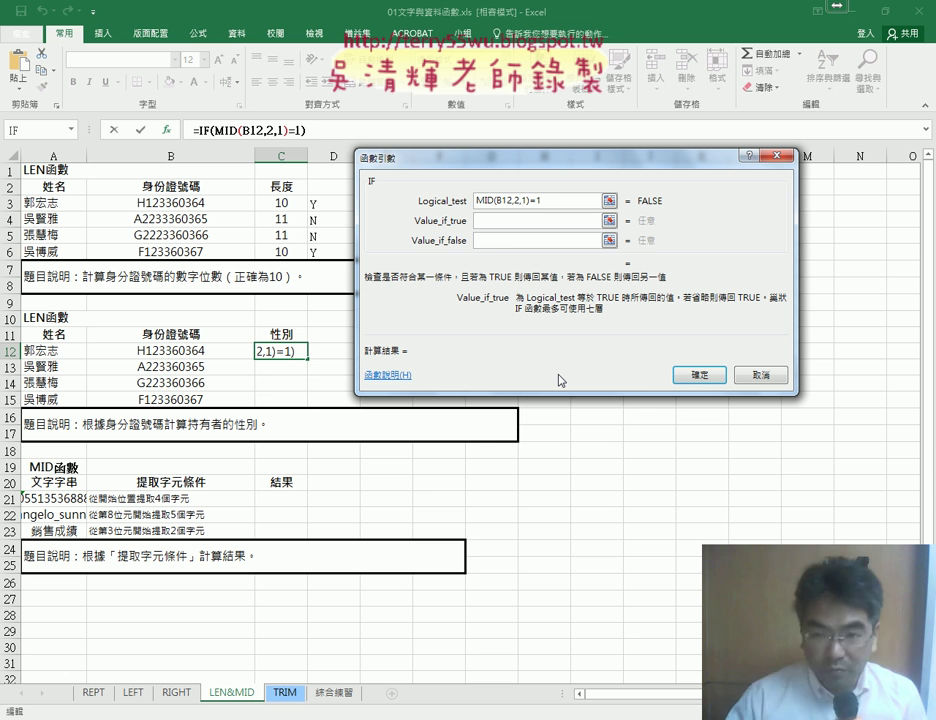
pyautogui.write('ㄋ')
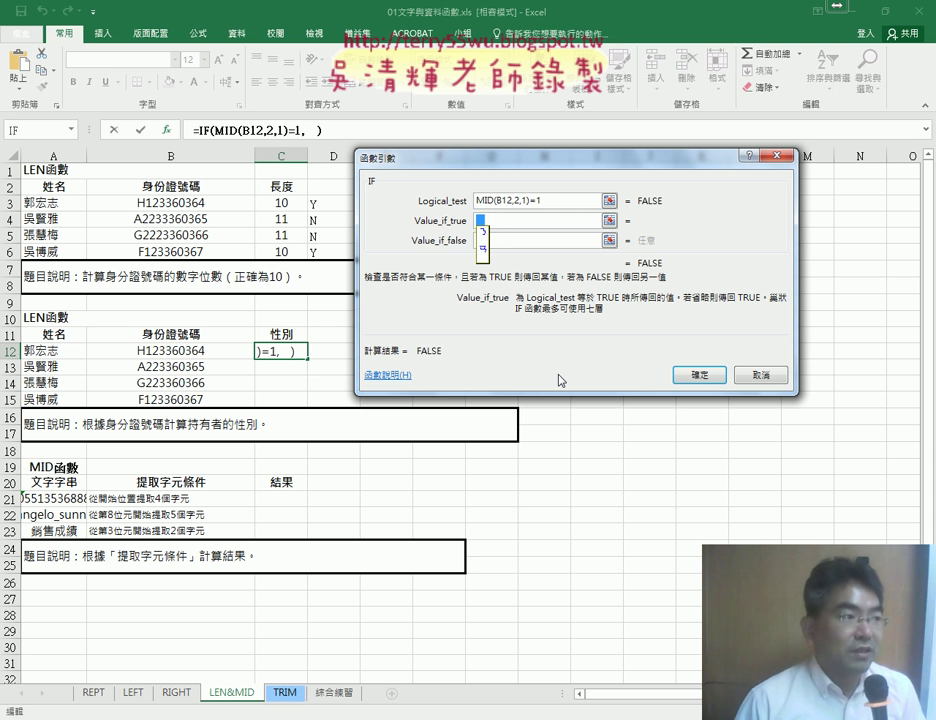
pyautogui.write('南')
pyautogui.press('Down')
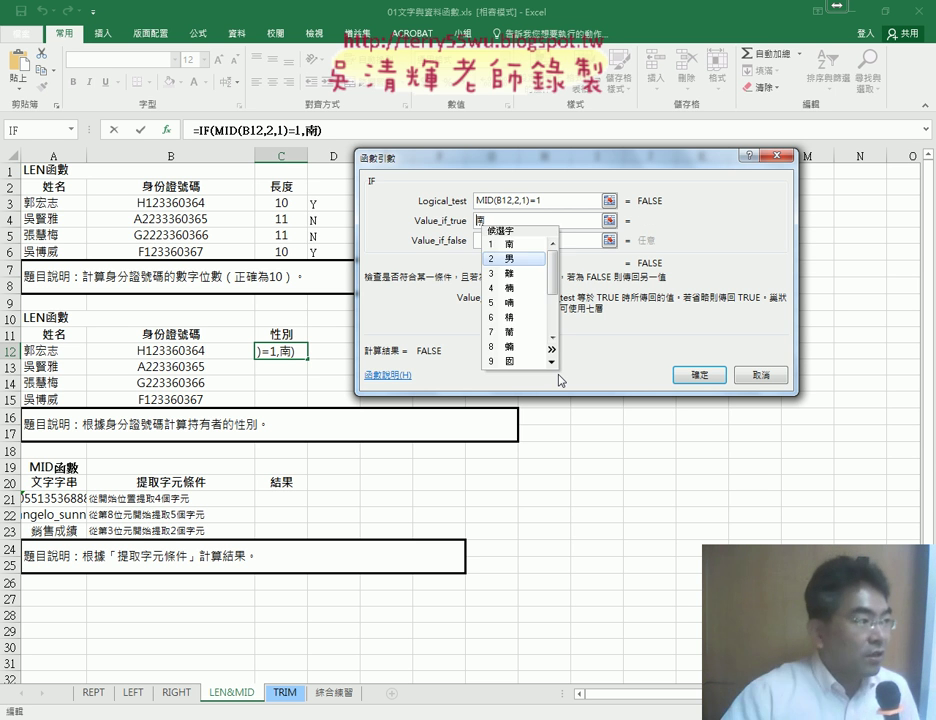
pyautogui.press('2')
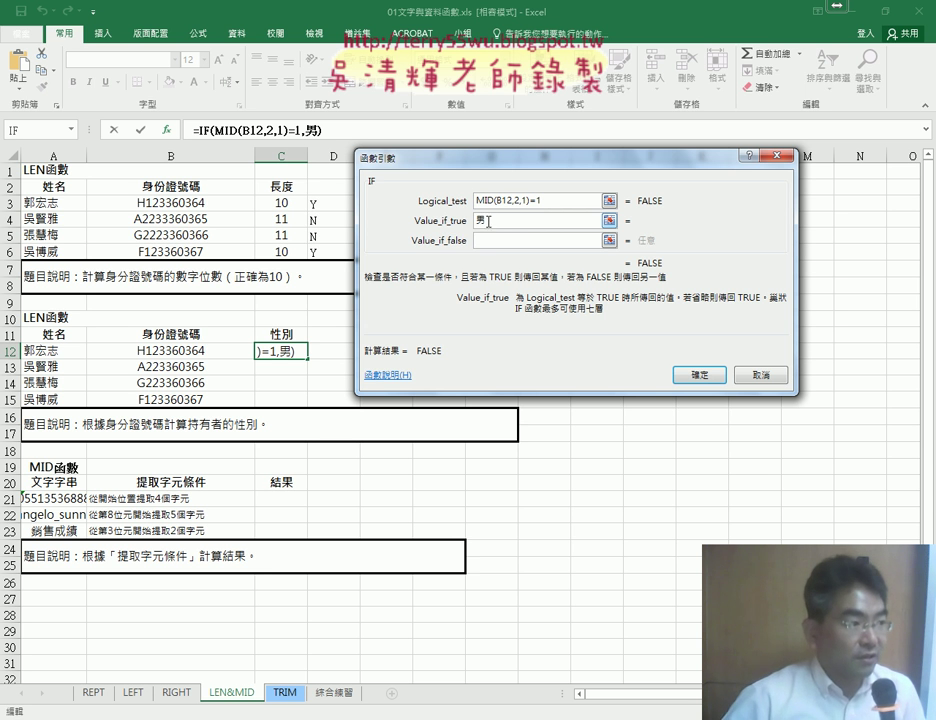
# Enter 女 as the IF's false value.
pyautogui.doubleClick(481, 225)
pyautogui.click(493, 242)
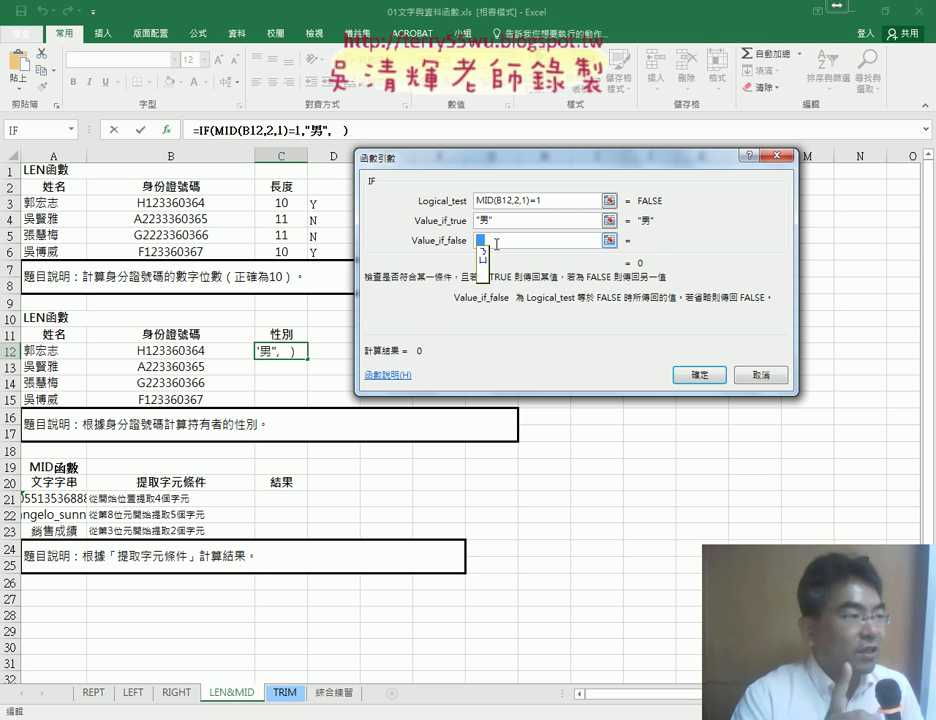
pyautogui.write('女')
pyautogui.press('Return')
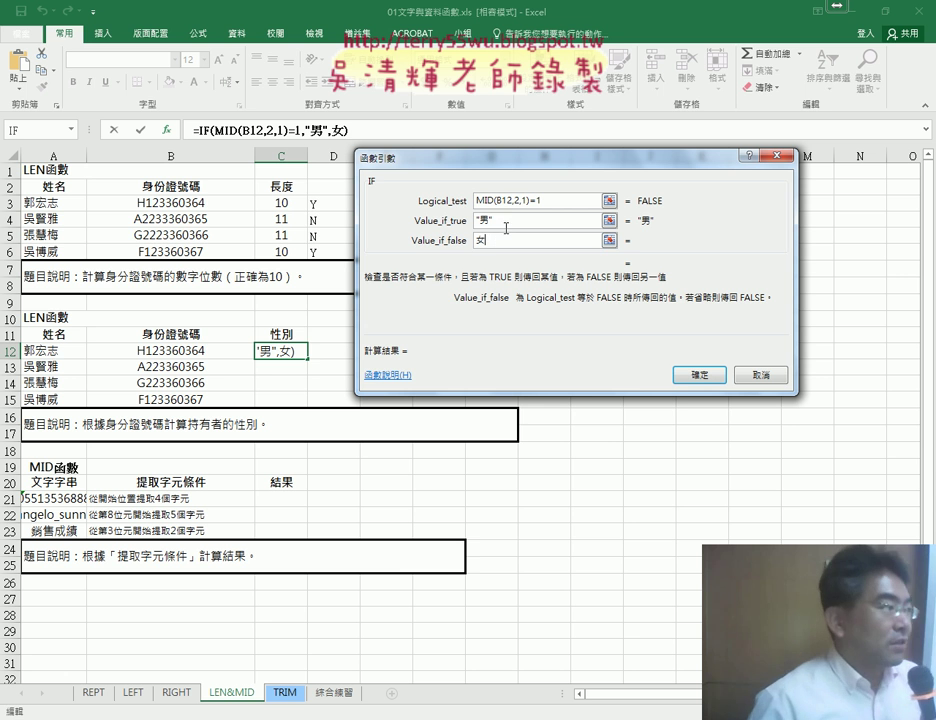
pyautogui.click(508, 219)
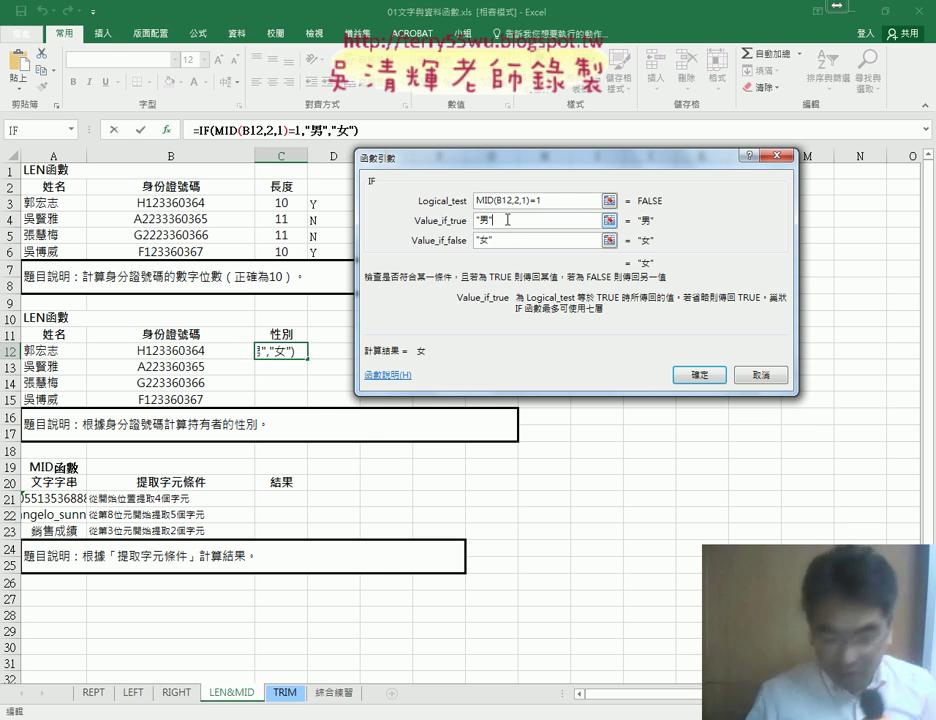
# Confirm the IF formula and fill it from C12 down to C15.
pyautogui.click(699, 376)
pyautogui.moveTo(308, 358); pyautogui.dragTo(310, 408)
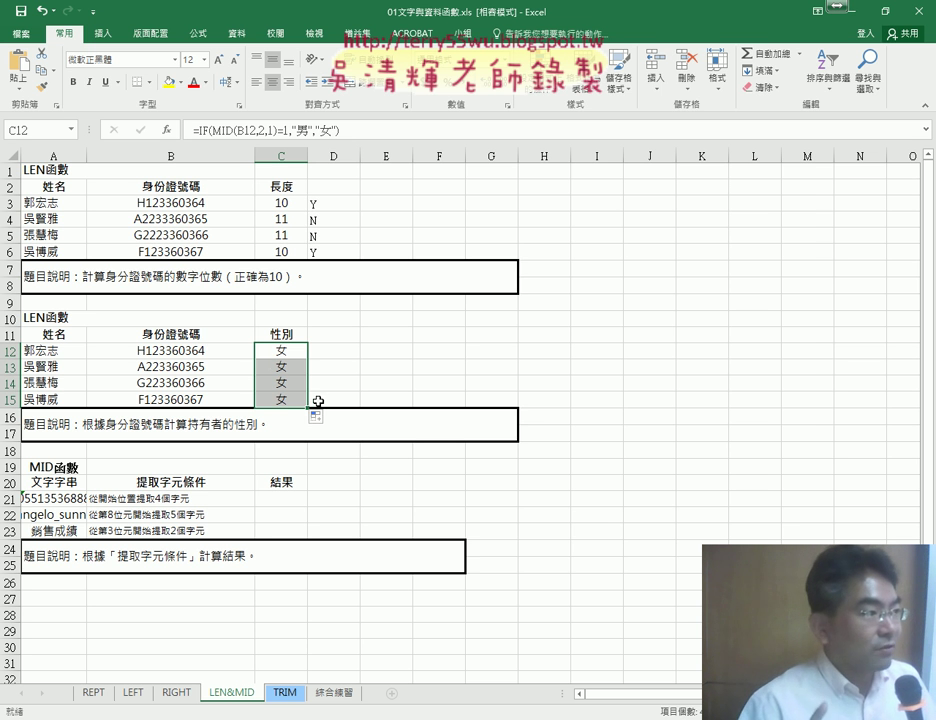
pyautogui.click(280, 352)
# Reopen C12's IF arguments and change the test's 1 into the text "1".
pyautogui.click(203, 130)
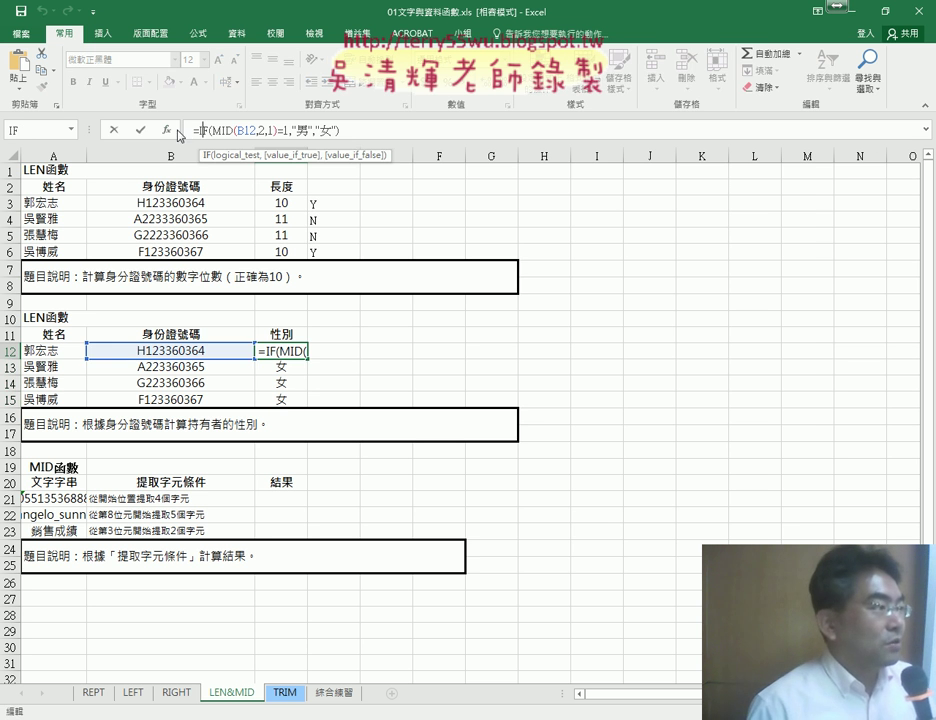
pyautogui.click(167, 130)
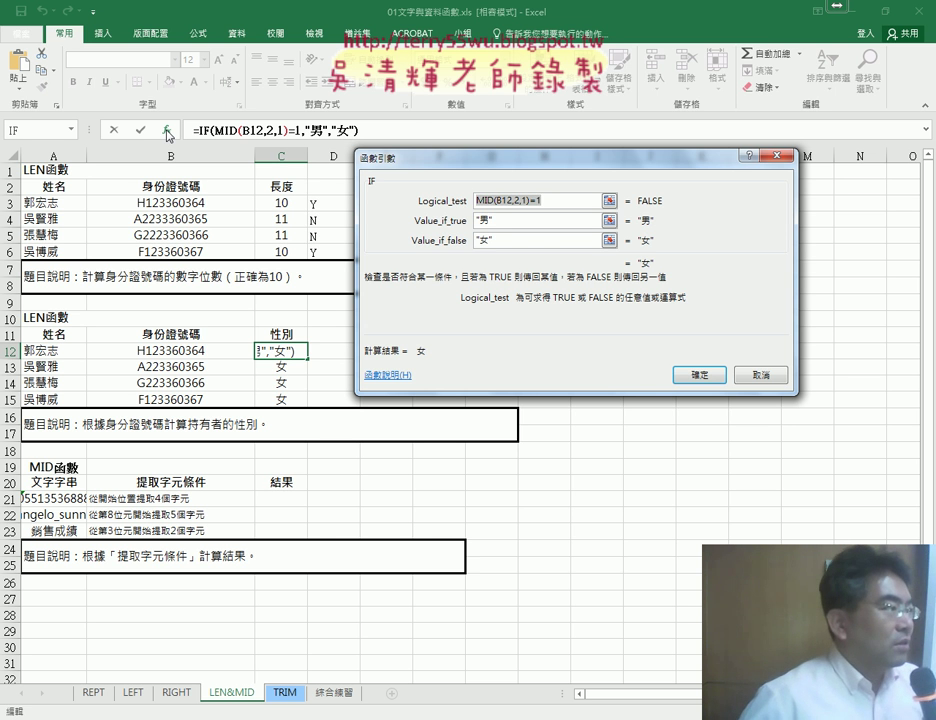
pyautogui.click(541, 201)
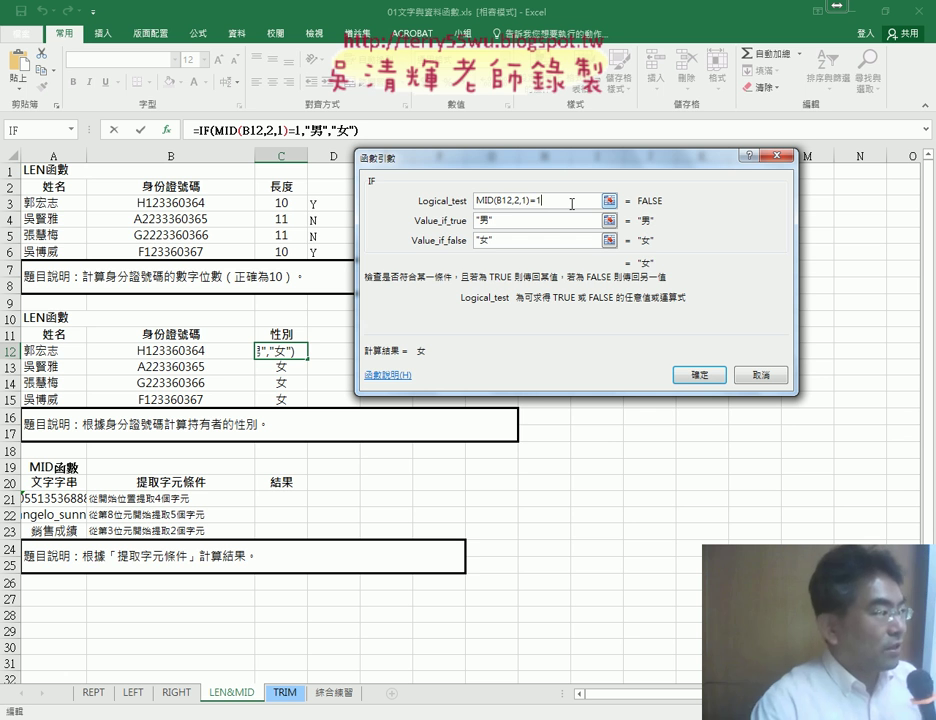
pyautogui.press('Left')
pyautogui.write('"1')
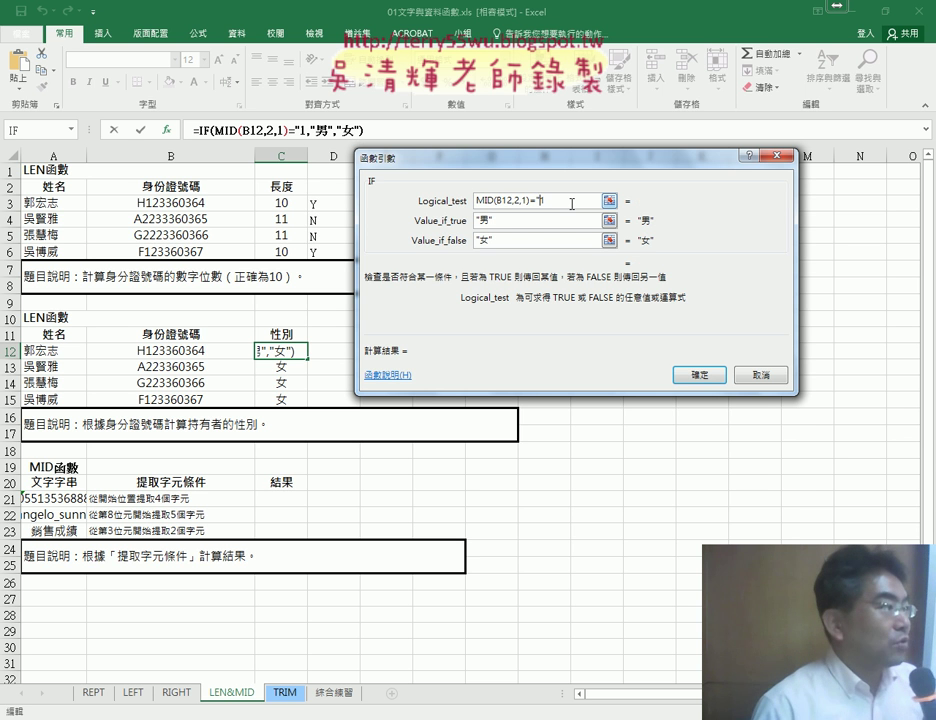
pyautogui.write('"')
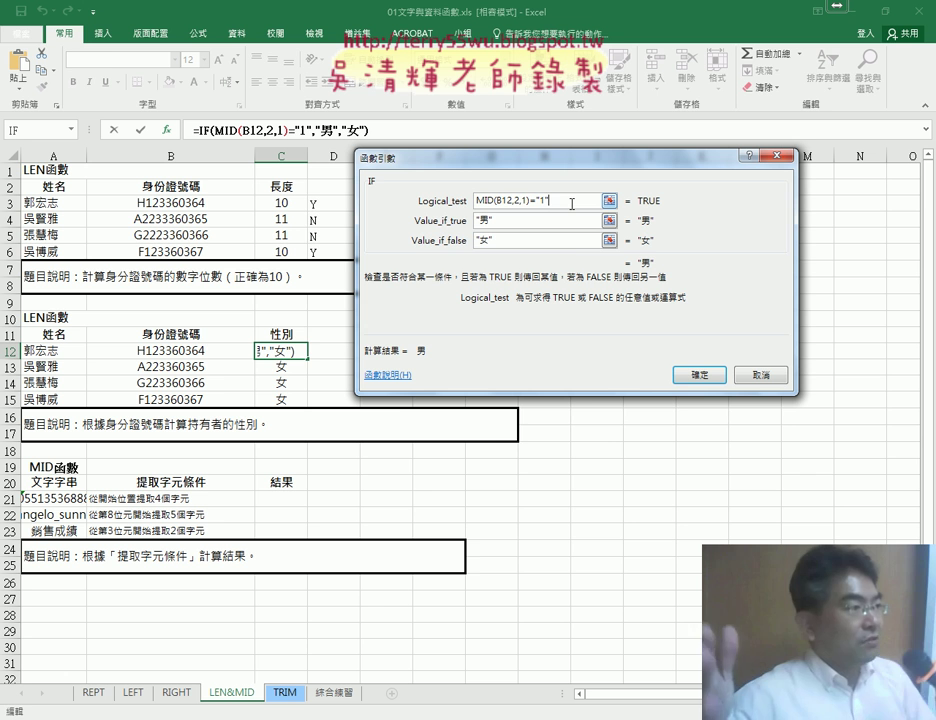
# Confirm the corrected formula and fill C12:C15, giving 男, 女, 女, 男.
pyautogui.click(700, 375)
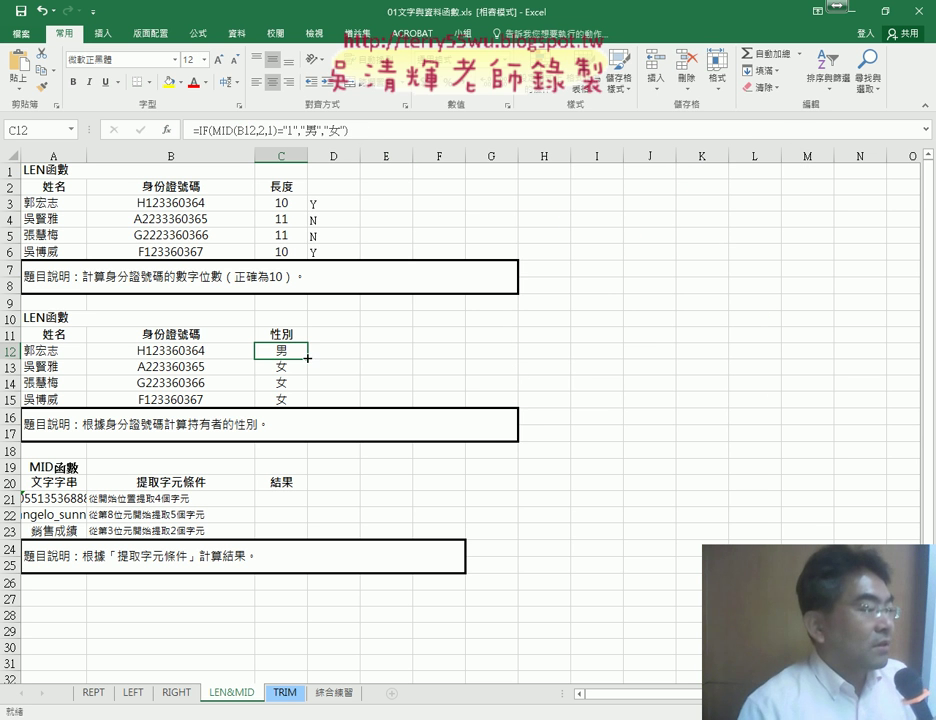
pyautogui.moveTo(308, 358); pyautogui.dragTo(308, 405)
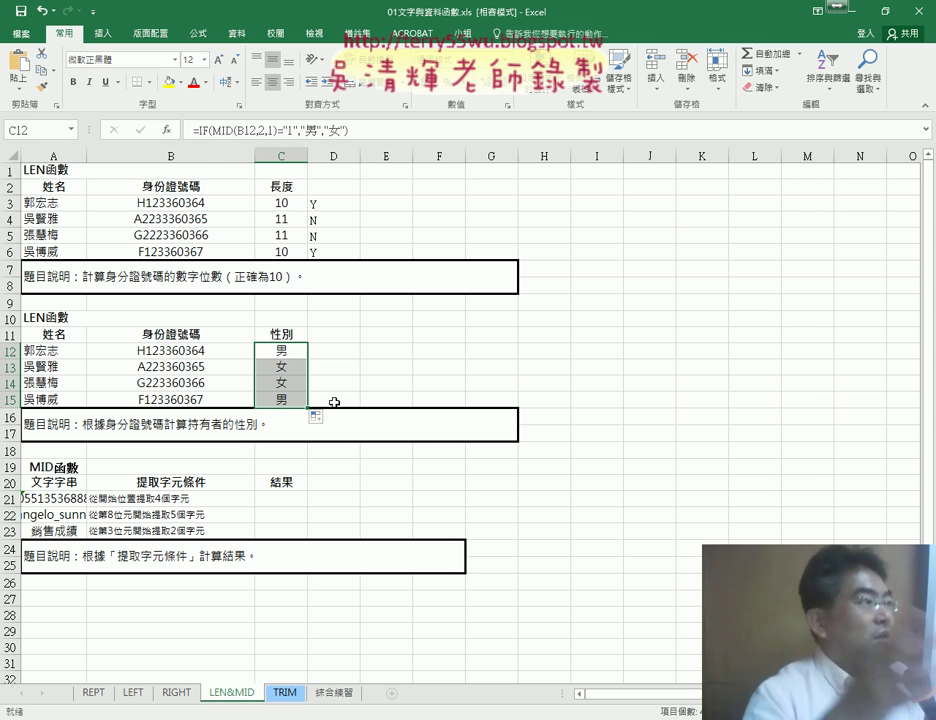
pyautogui.click(281, 351)
# Reopen C12's IF arguments with the cursor in the logical test.
pyautogui.click(207, 131)
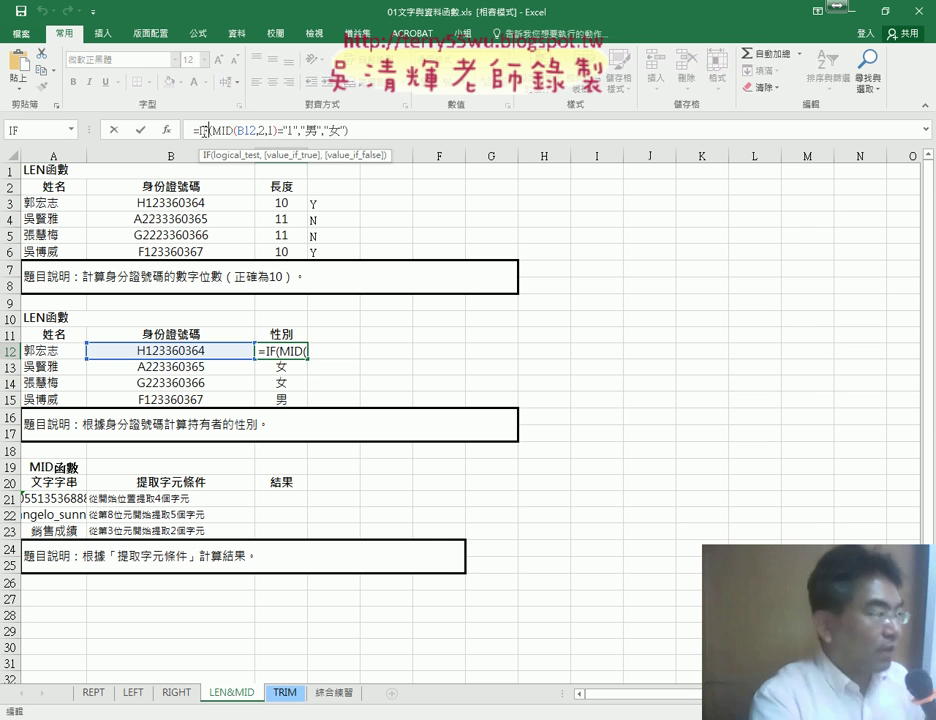
pyautogui.click(167, 130)
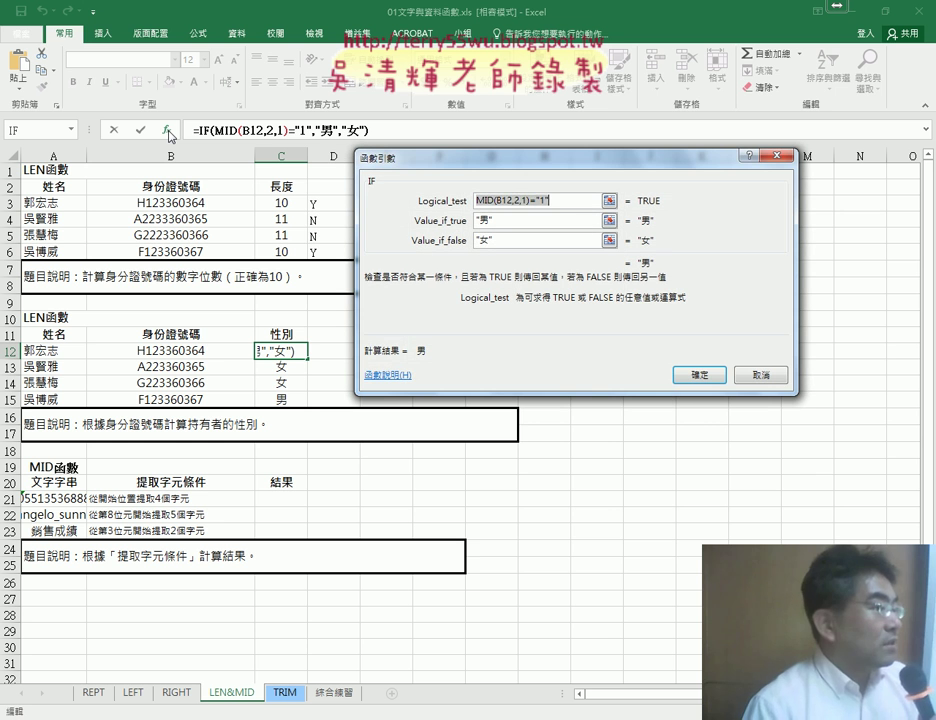
pyautogui.click(541, 199)
pyautogui.doubleClick(541, 199)
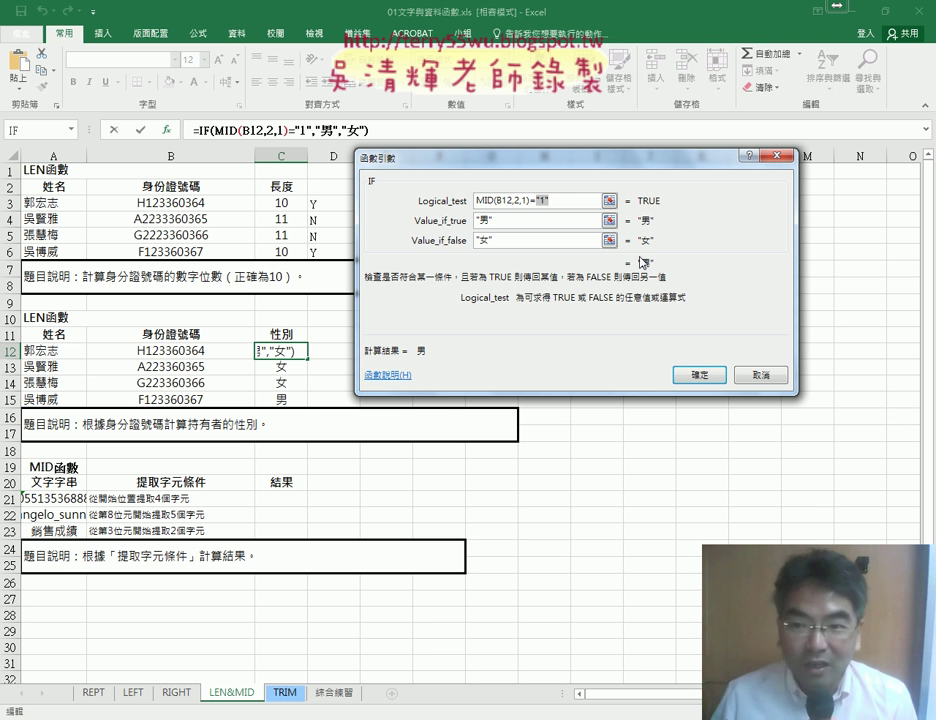
pyautogui.click(560, 198)
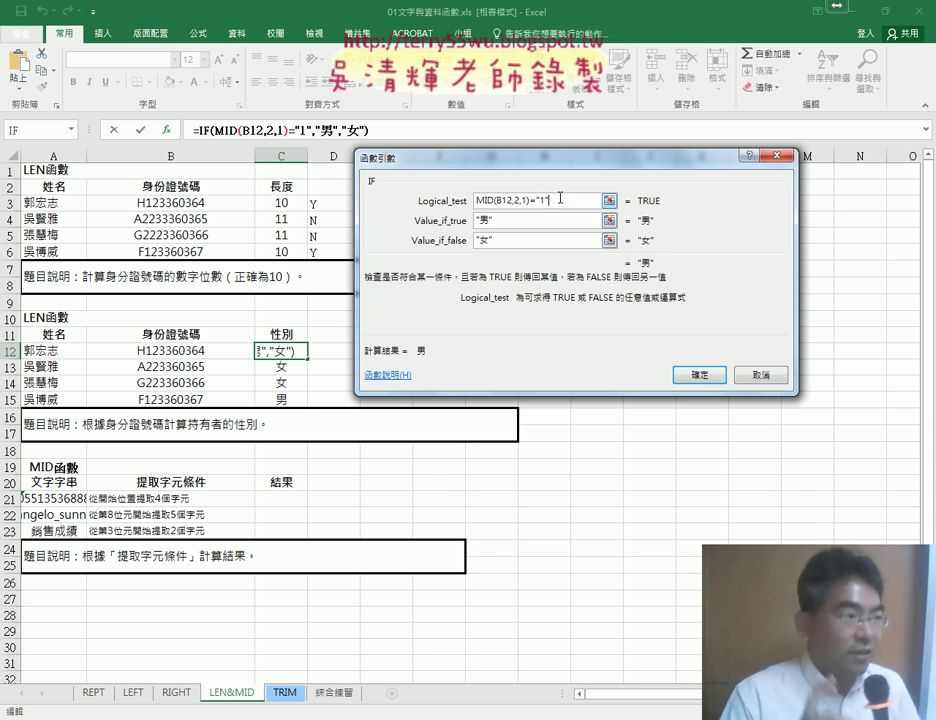
# Change the test's "1" back to the number 1 and confirm, so C12 shows 女.
pyautogui.doubleClick(557, 198)
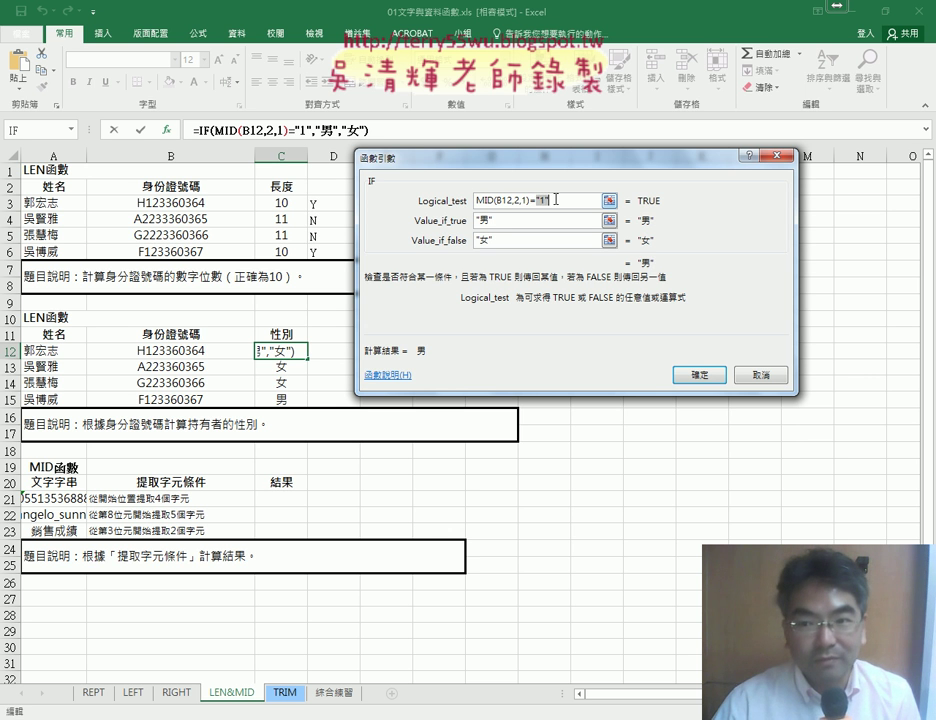
pyautogui.write('1')
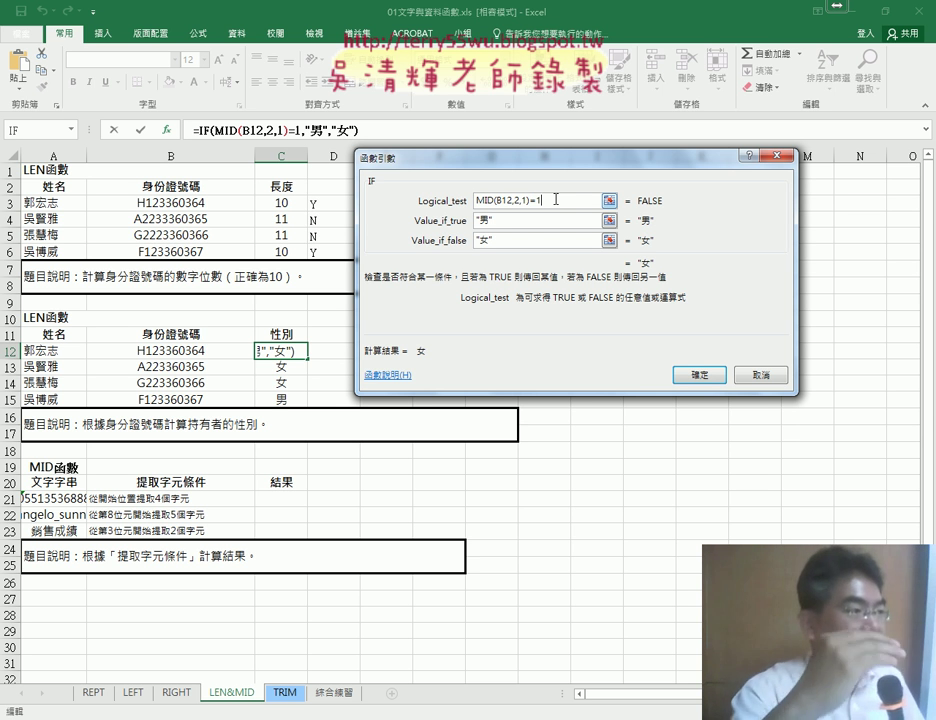
pyautogui.moveTo(531, 201); pyautogui.dragTo(461, 204)
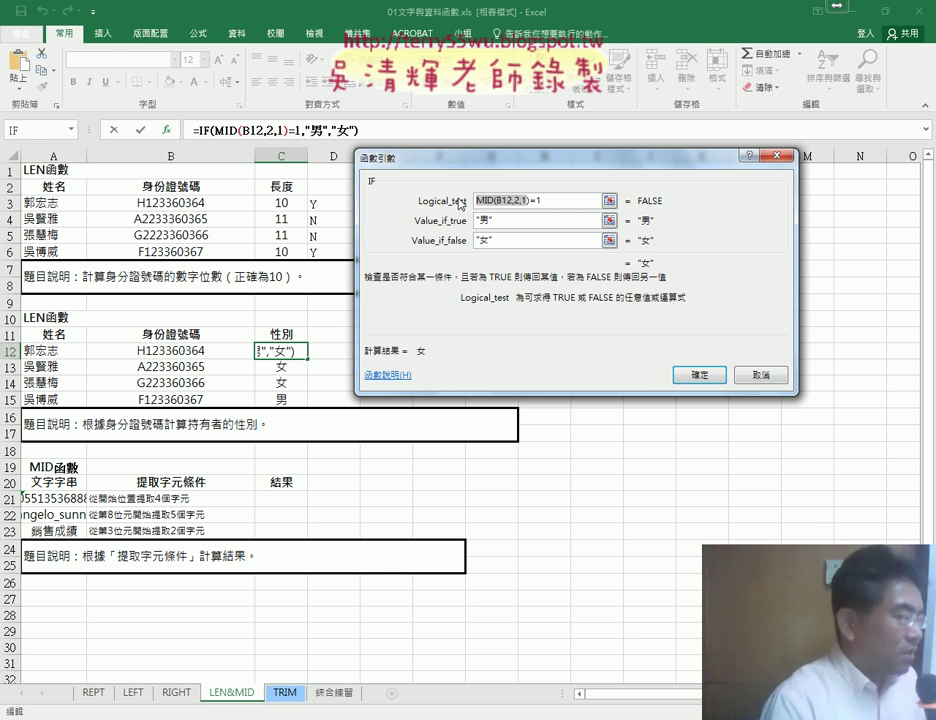
pyautogui.click(700, 375)
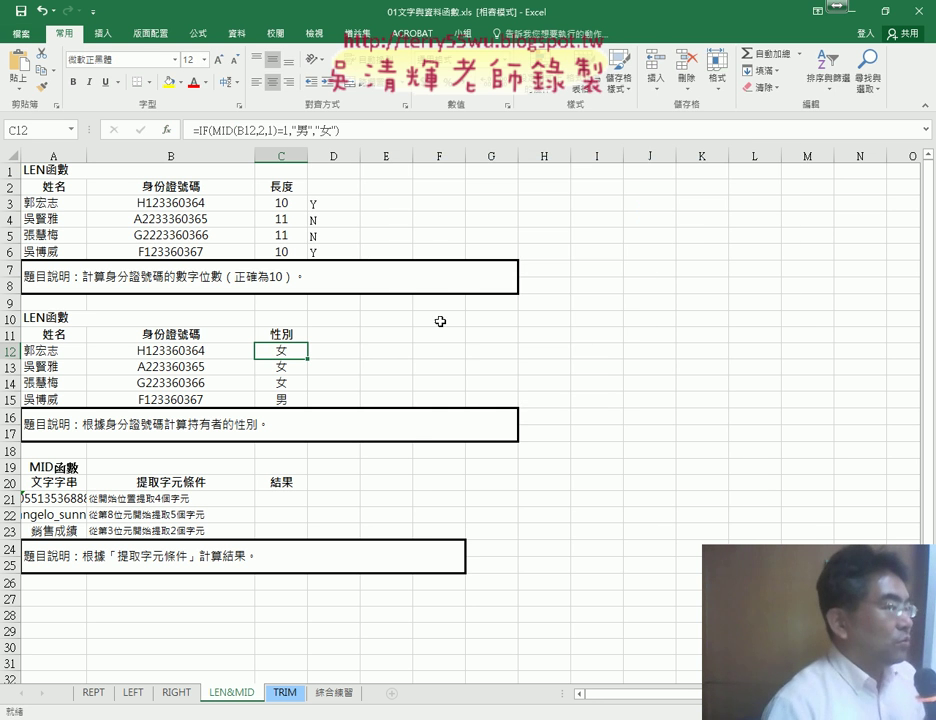
pyautogui.click(345, 336)
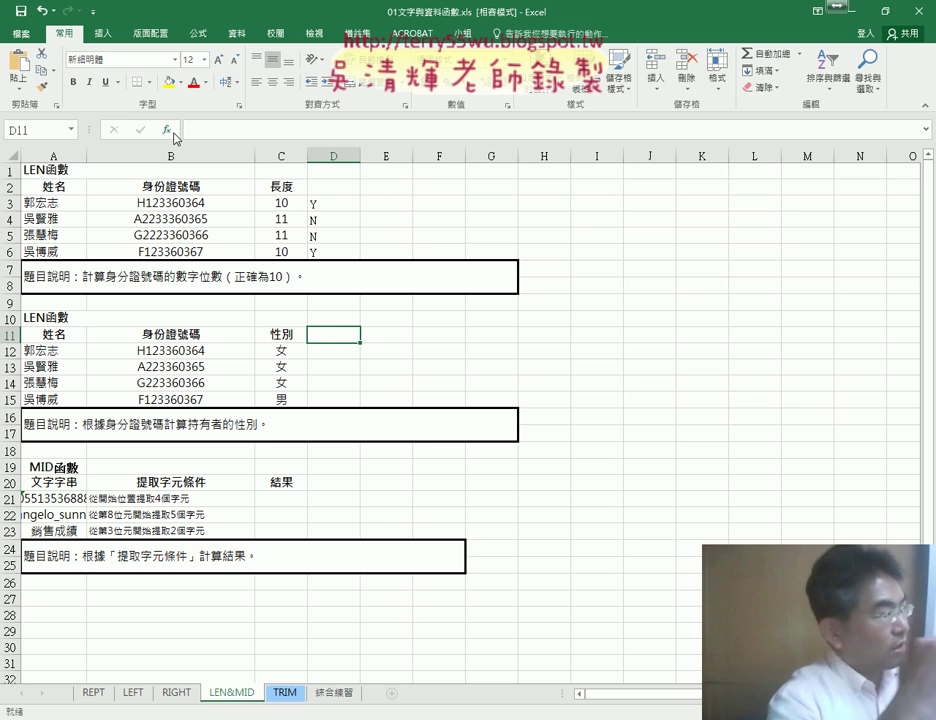
pyautogui.click(167, 130)
pyautogui.click(541, 205)
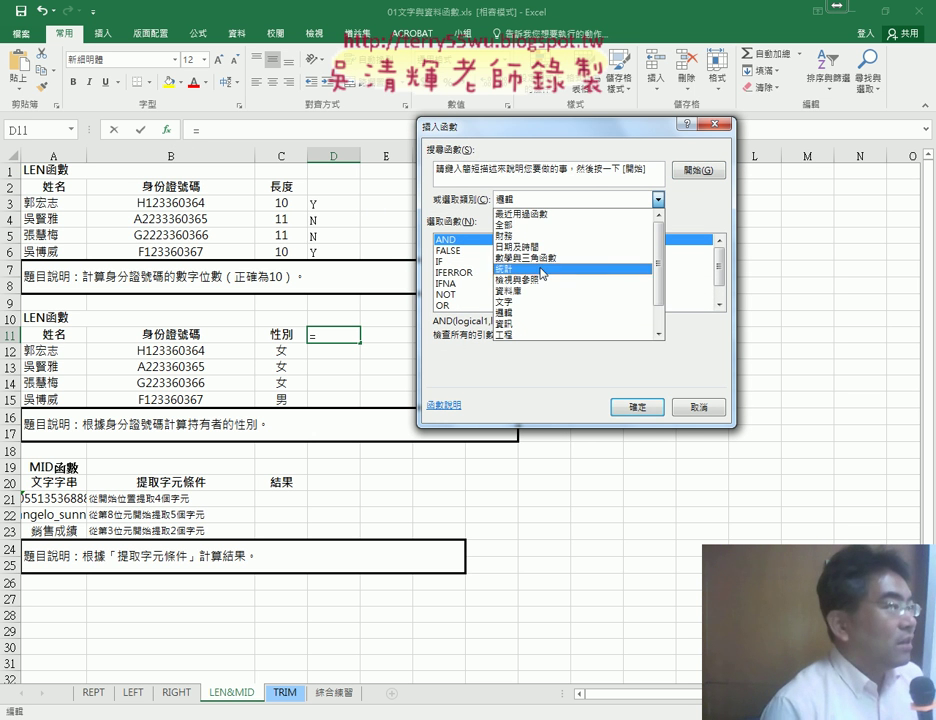
pyautogui.click(535, 301)
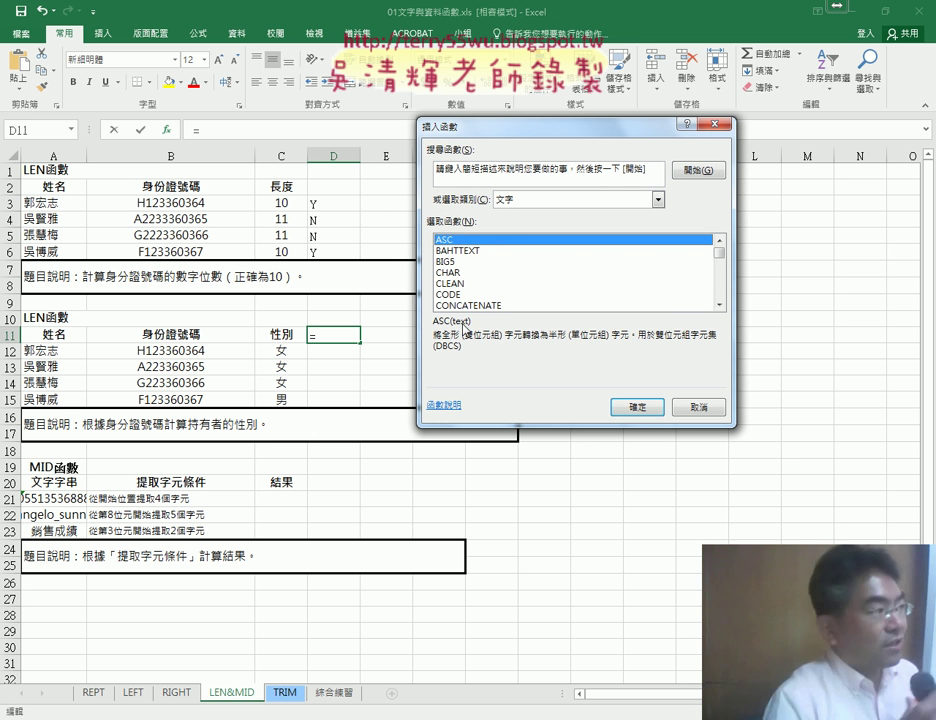
pyautogui.click(456, 254)
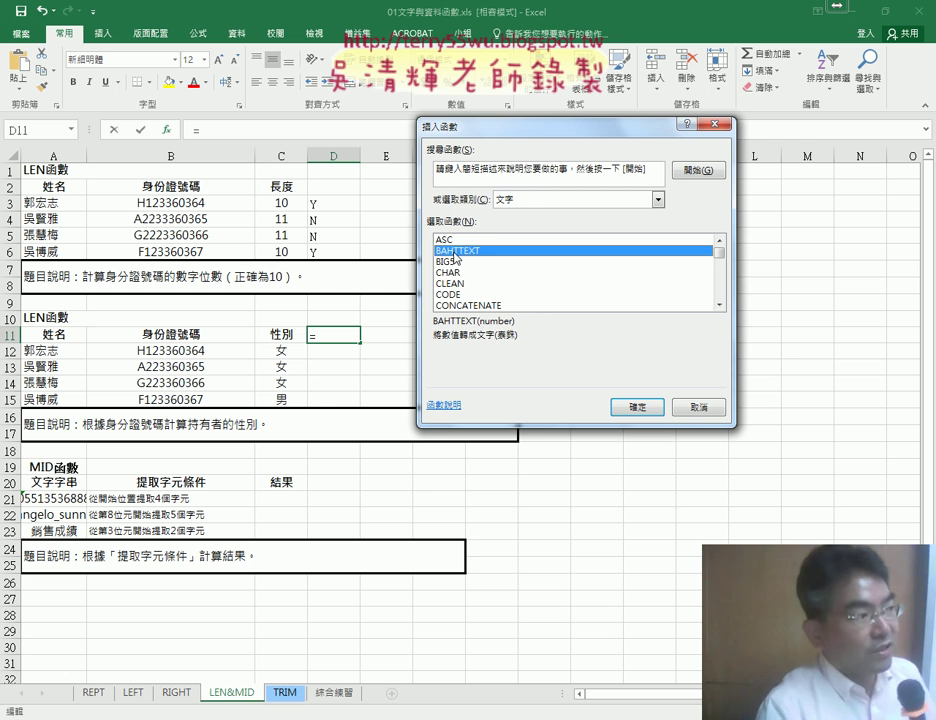
pyautogui.click(456, 261)
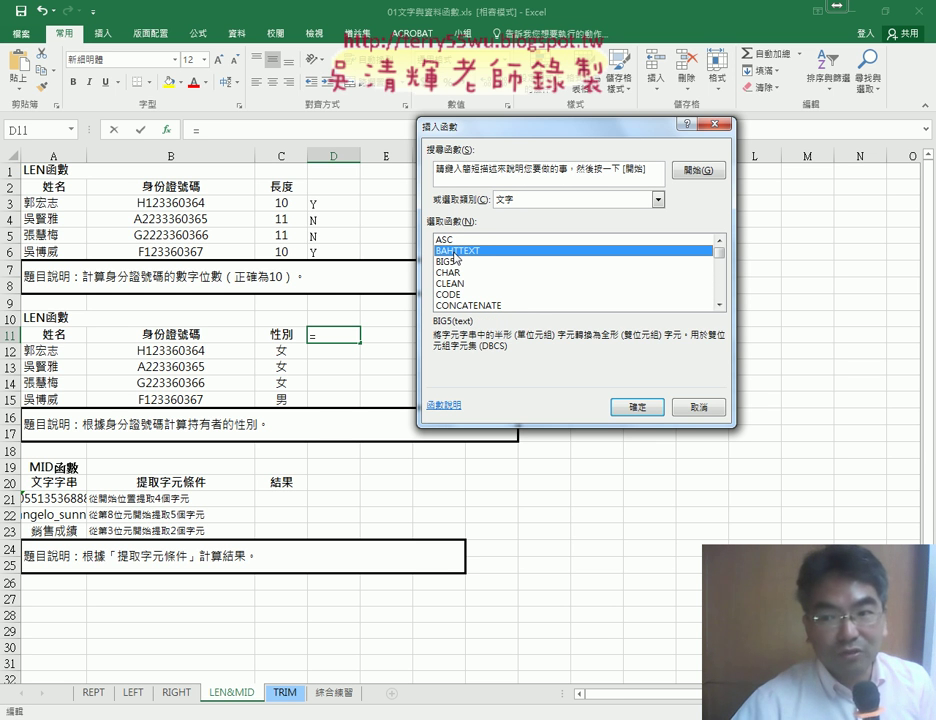
pyautogui.click(454, 253)
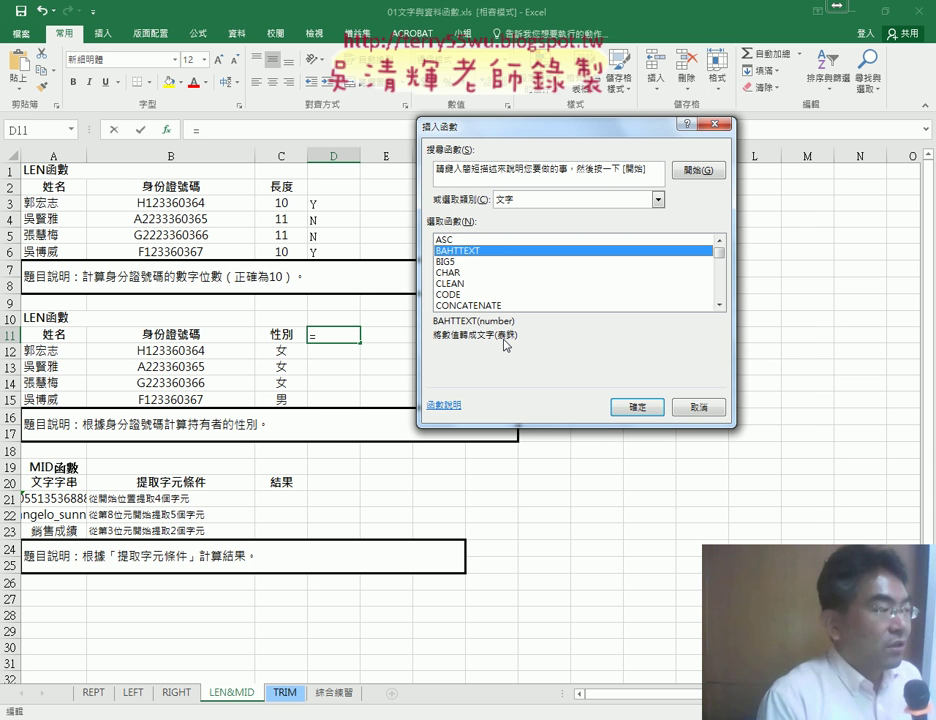
pyautogui.press('Down')
pyautogui.press('Down')
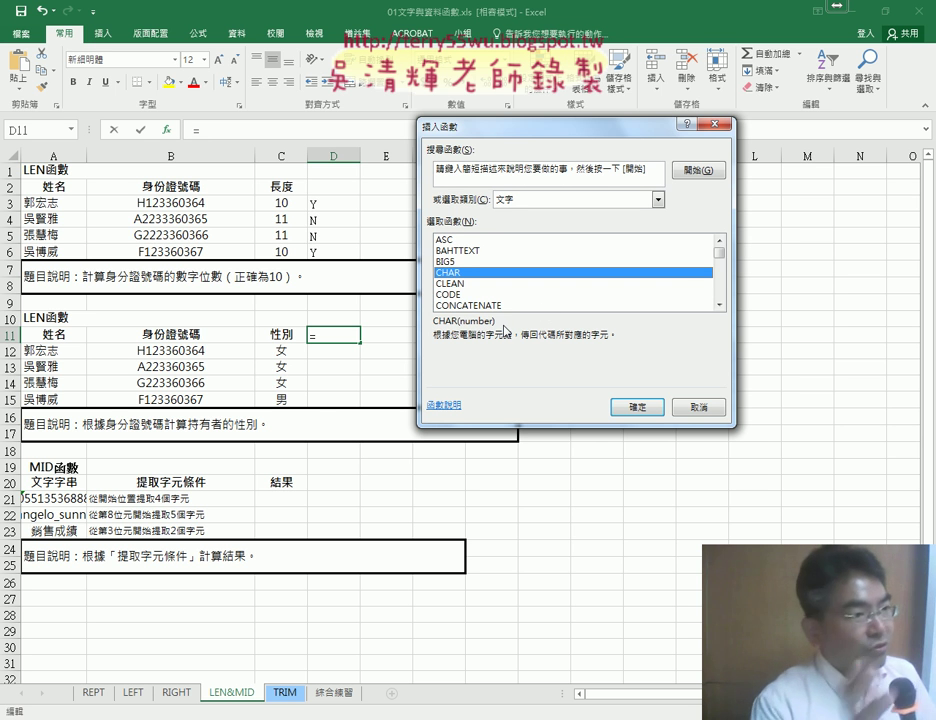
pyautogui.scroll(-9, 714, 306)
pyautogui.scroll(-1, 714, 306)
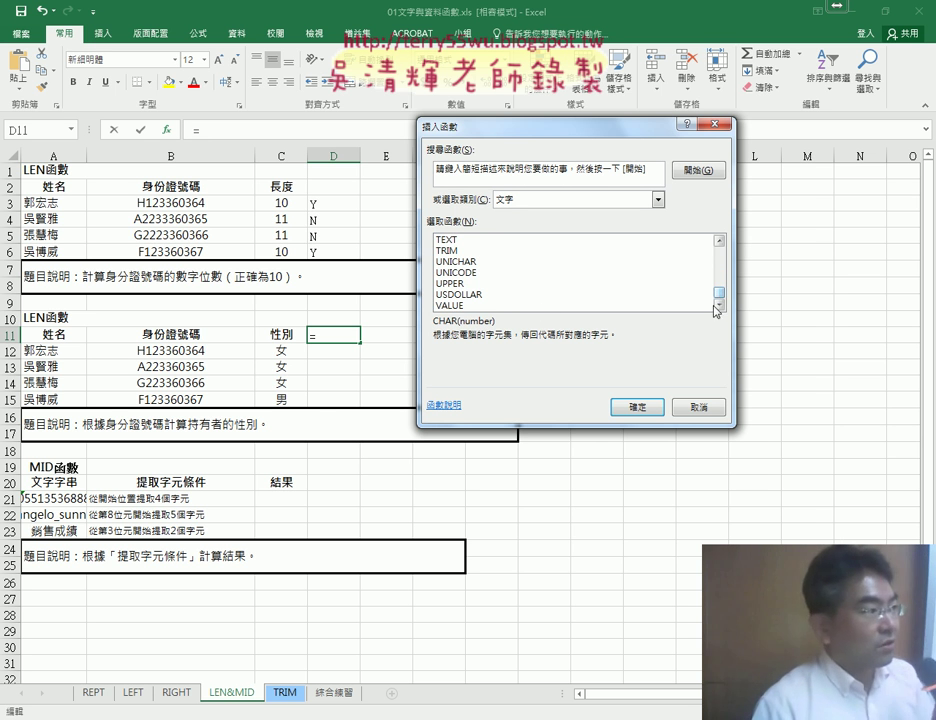
pyautogui.click(455, 305)
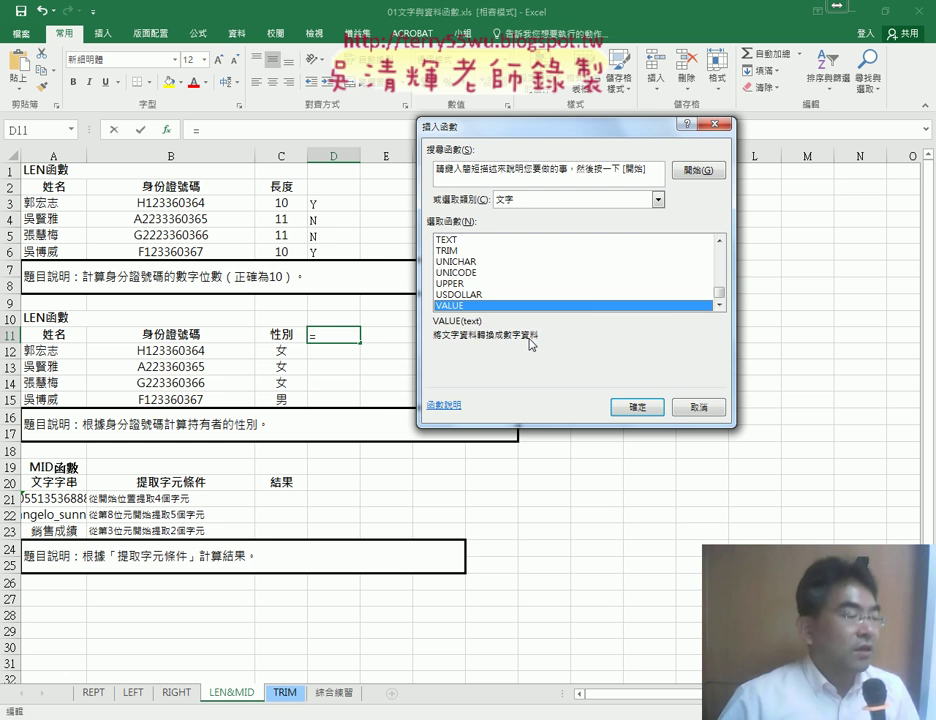
pyautogui.click(712, 406)
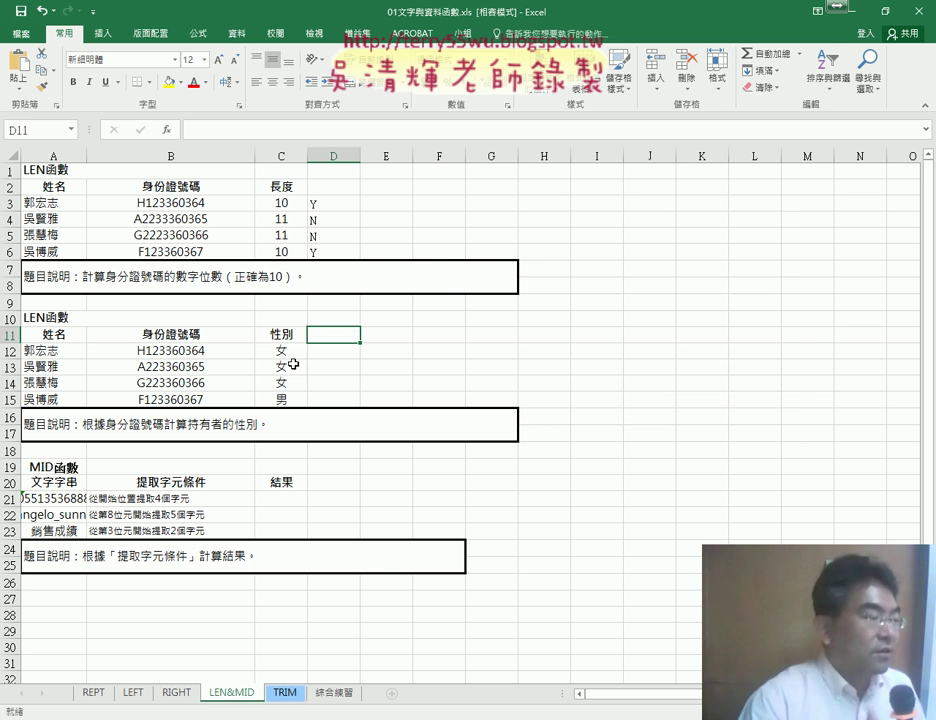
# Wrap MID(B12,2,1) in VALUE() in C12's IF test so C12 returns 男.
pyautogui.click(283, 351)
pyautogui.click(203, 130)
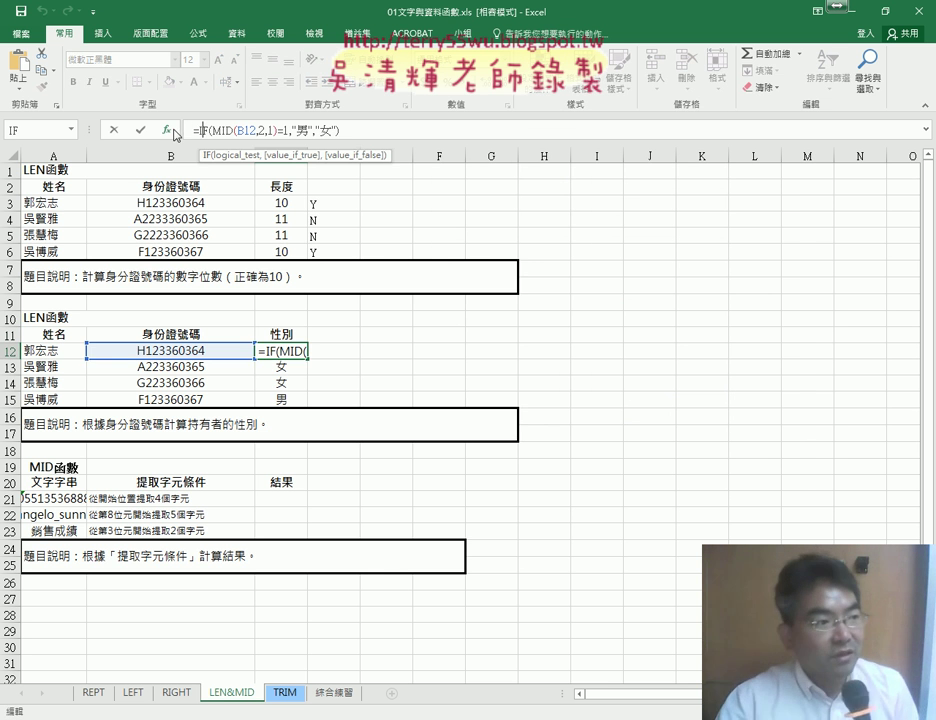
pyautogui.click(167, 130)
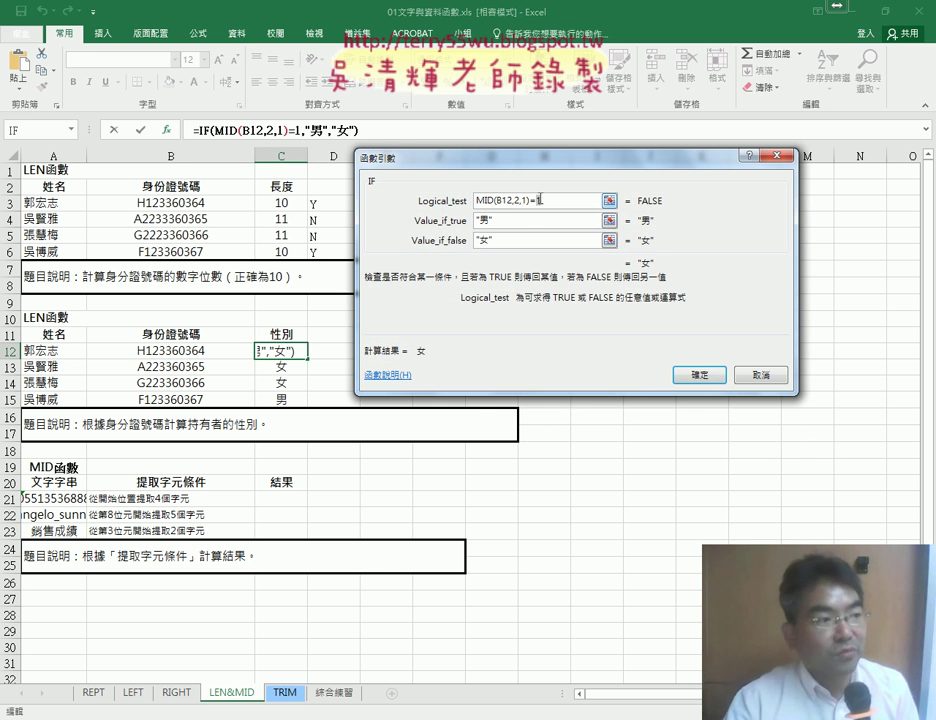
pyautogui.moveTo(536, 200); pyautogui.dragTo(462, 199)
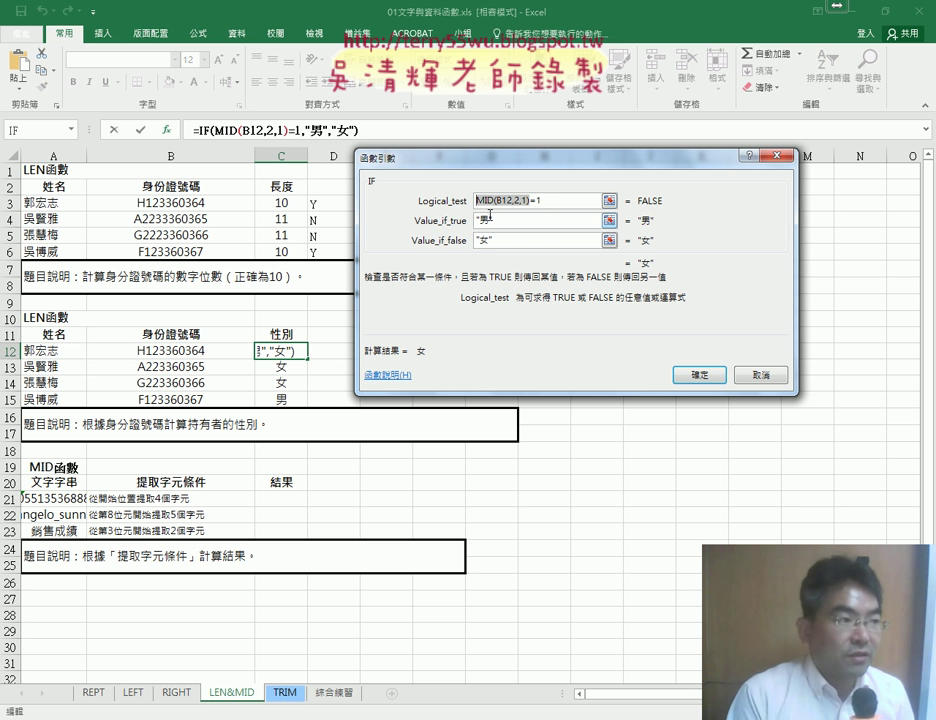
pyautogui.click(478, 200)
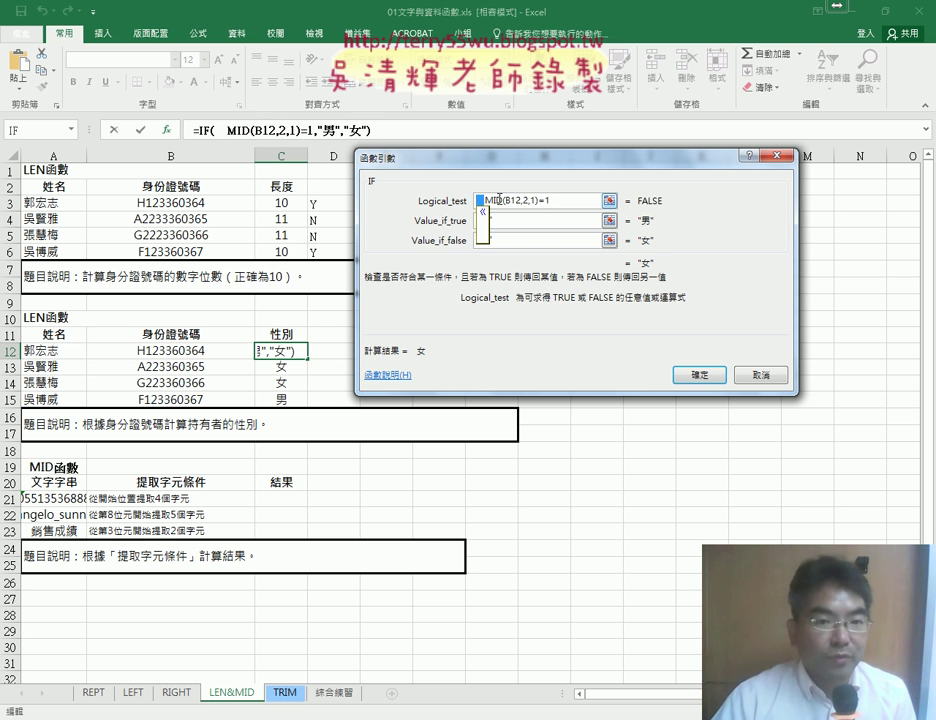
pyautogui.write('val')
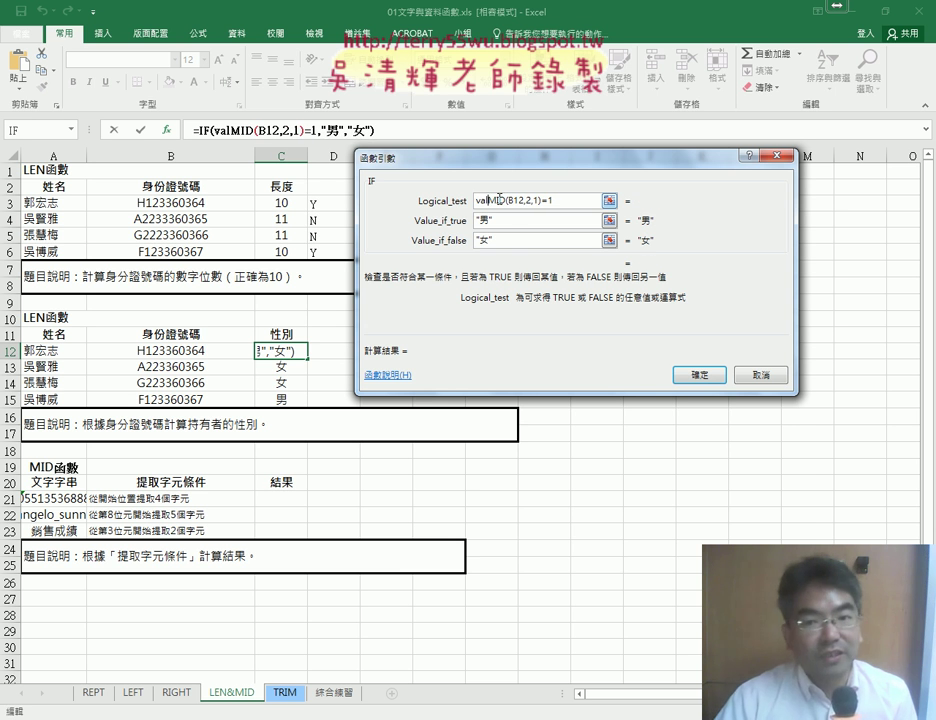
pyautogui.write('ue')
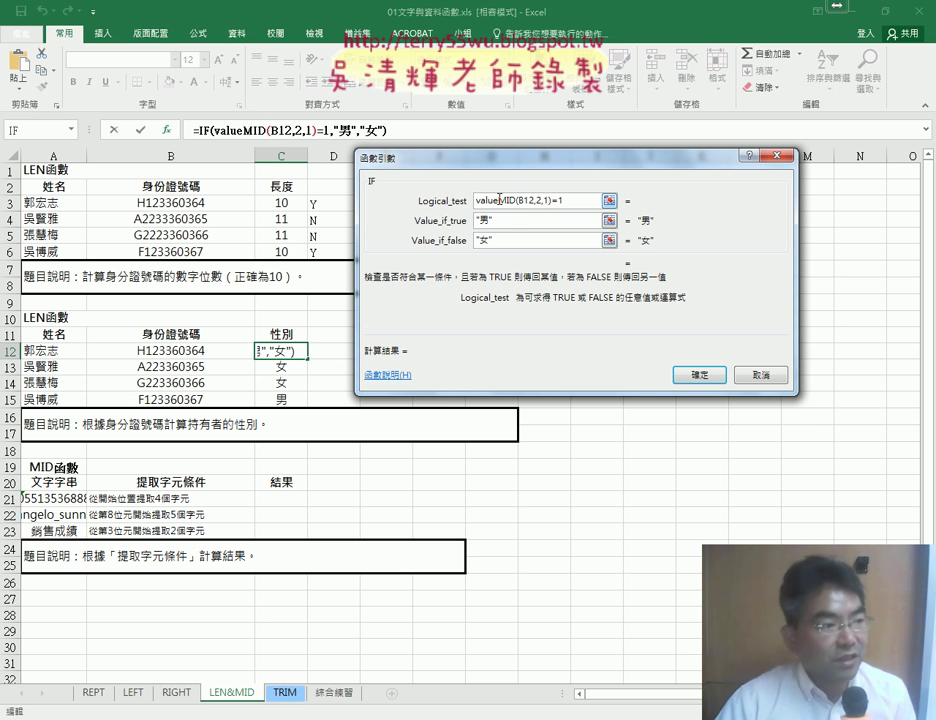
pyautogui.write('(')
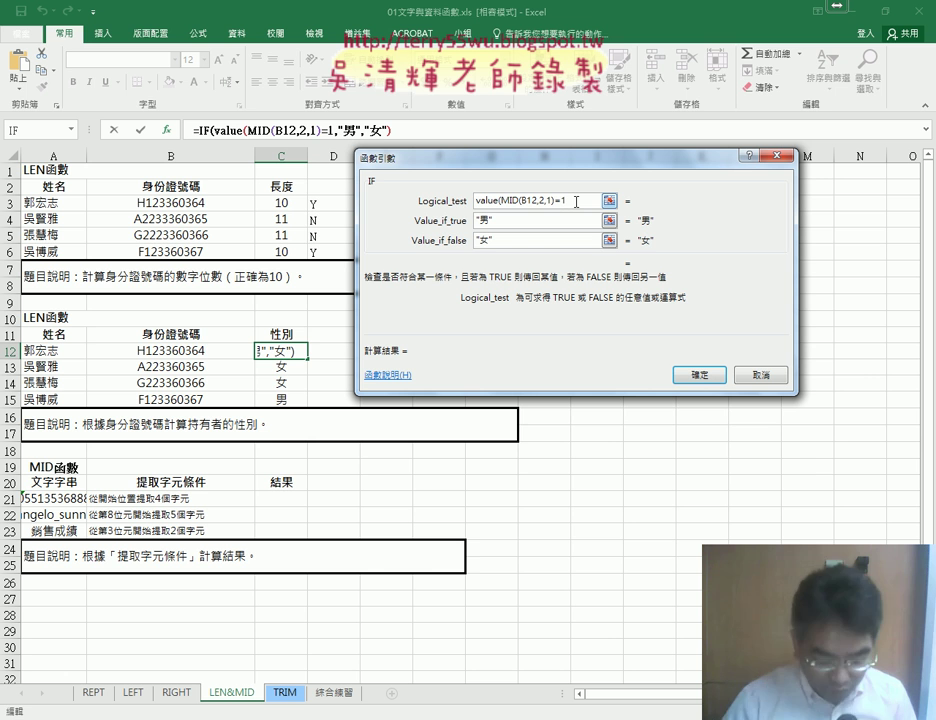
pyautogui.write(')')
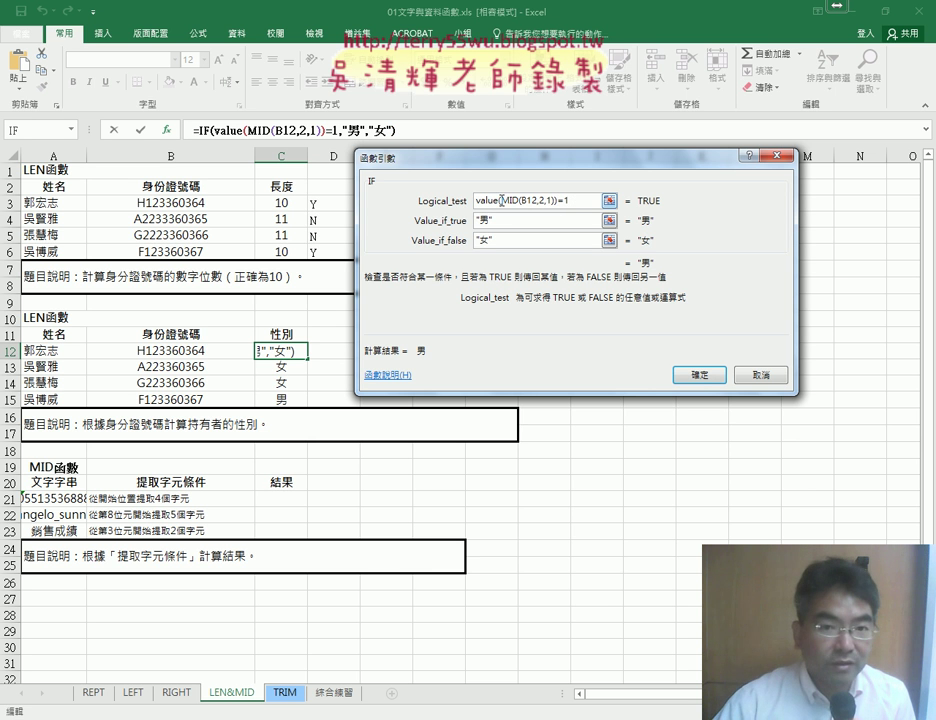
pyautogui.moveTo(503, 200); pyautogui.dragTo(541, 200)
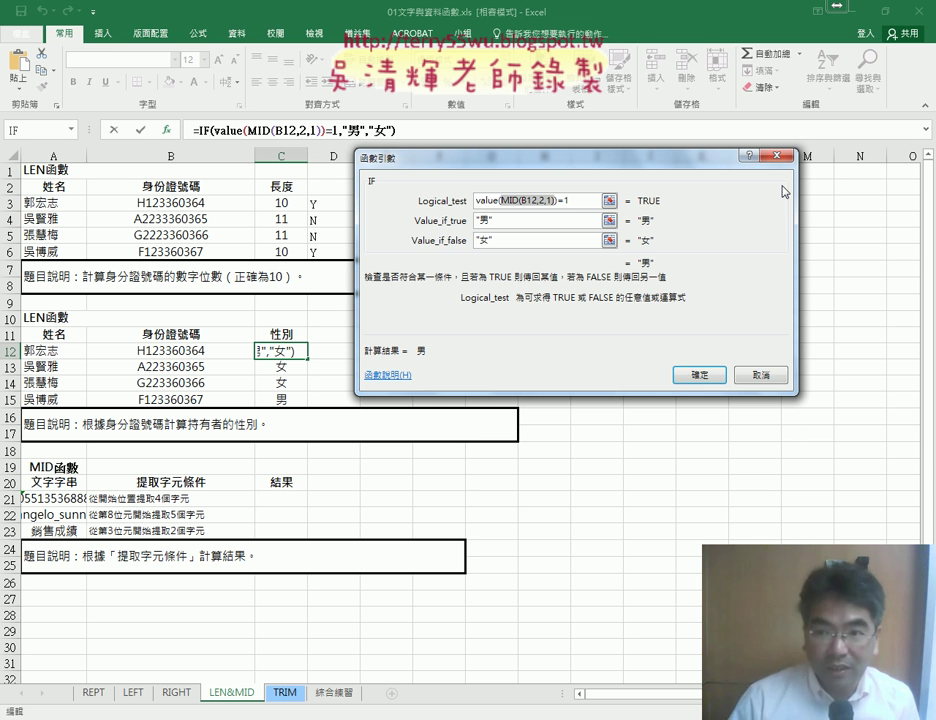
pyautogui.click(716, 384)
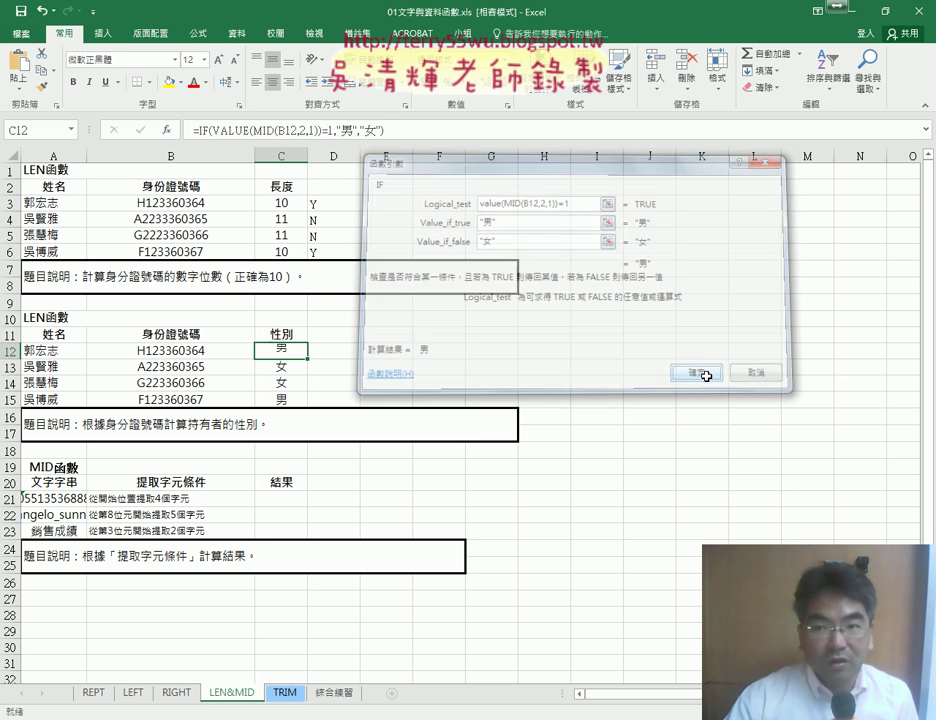
# Fill C12's gender formula down to C15 and switch to the LEFT sheet.
pyautogui.moveTo(308, 358); pyautogui.dragTo(308, 404)
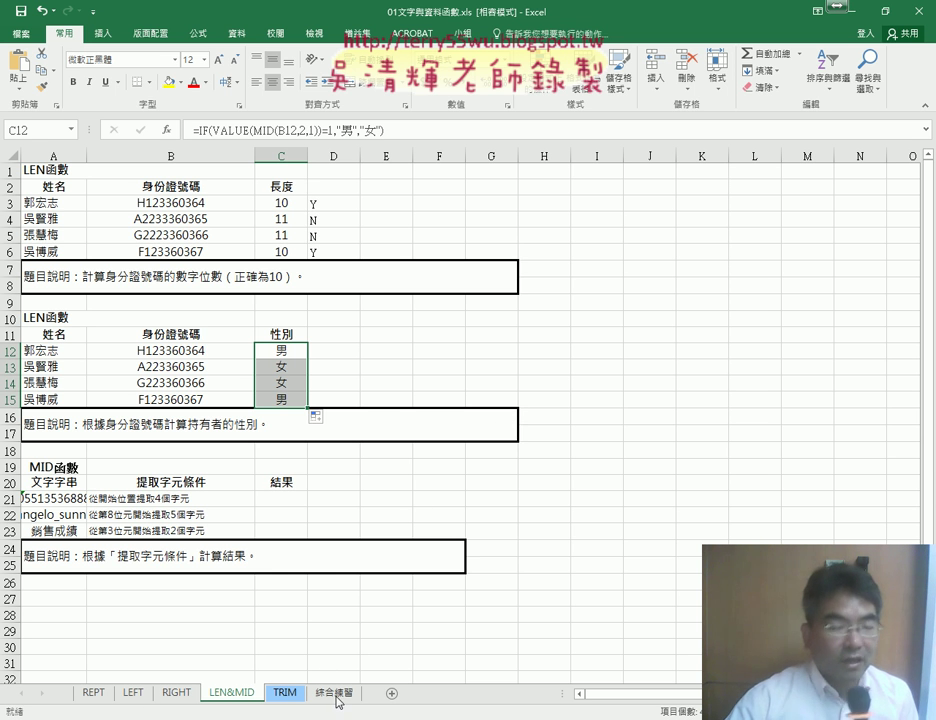
pyautogui.click(141, 701)
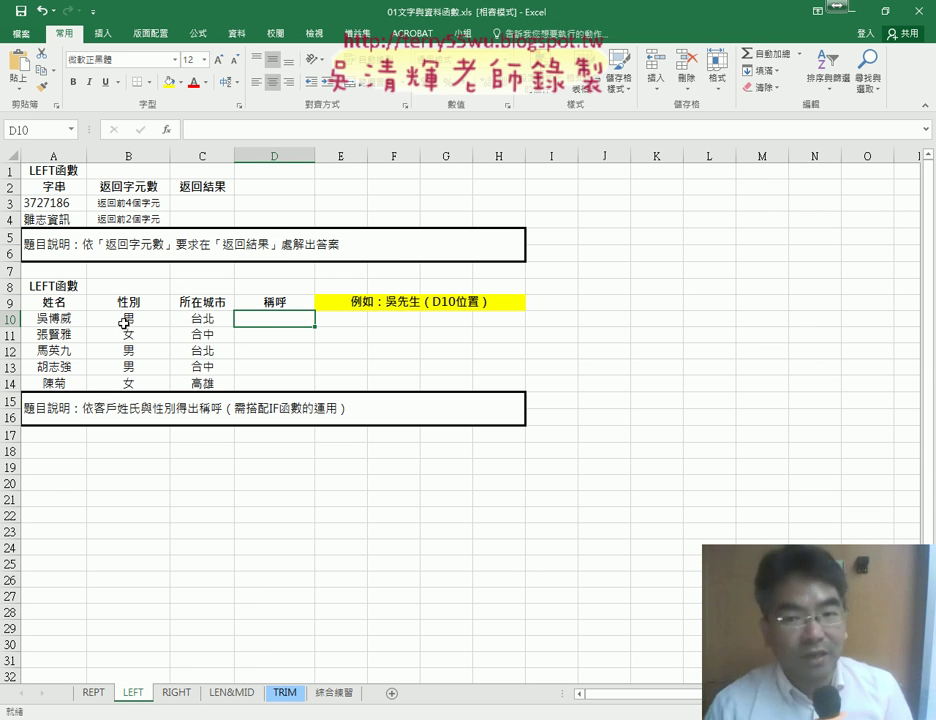
# Enter =LEFT(A10,1) in D10 to extract the surname 吳.
pyautogui.click(167, 129)
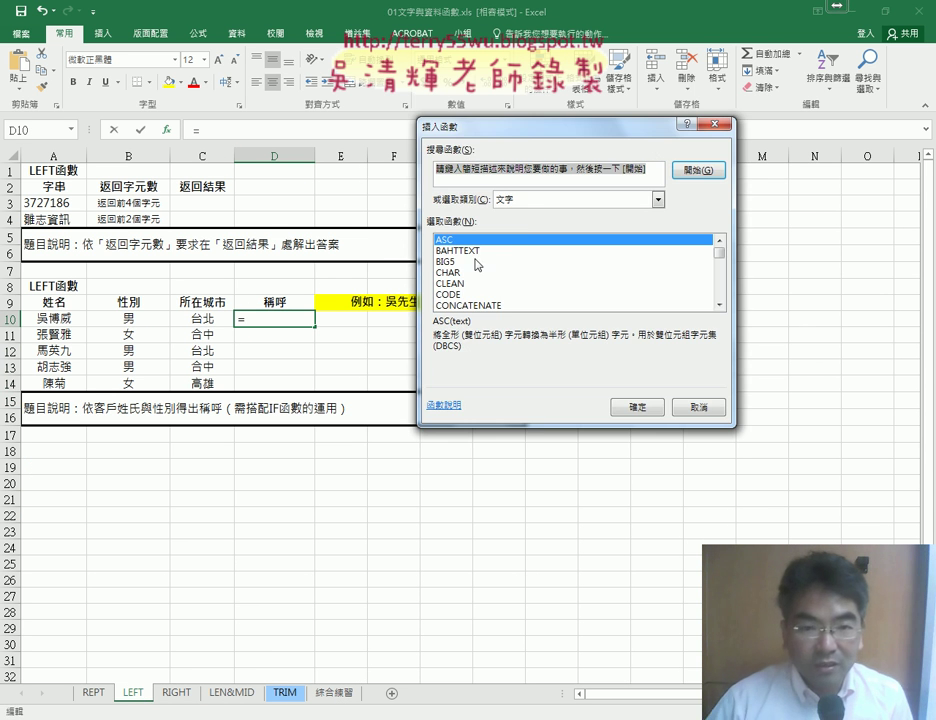
pyautogui.click(720, 308)
pyautogui.click(720, 308)
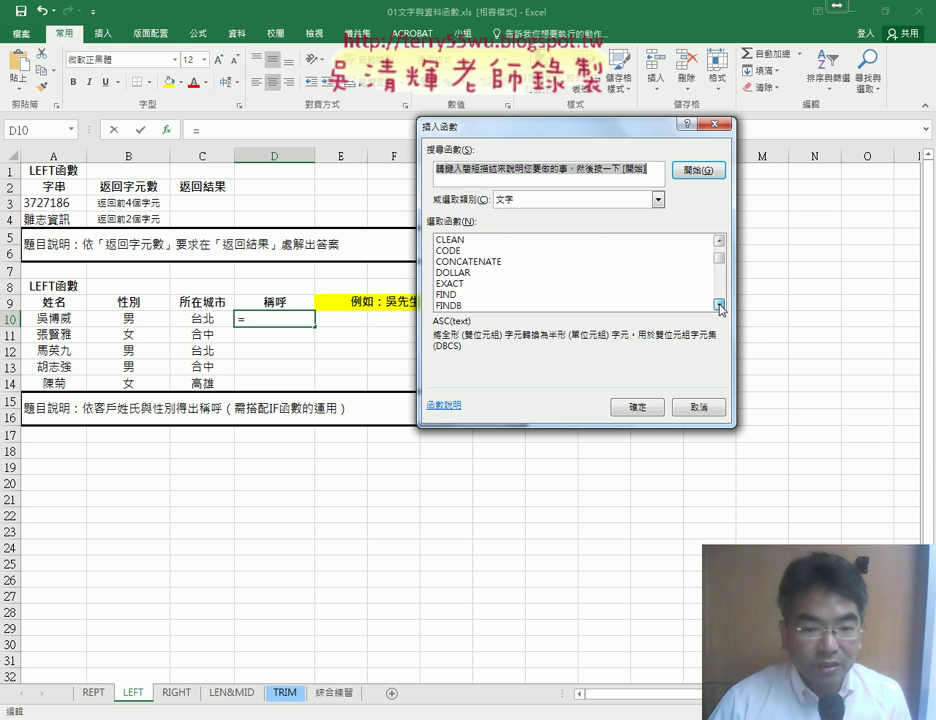
pyautogui.click(720, 308)
pyautogui.click(720, 308)
pyautogui.click(461, 296)
pyautogui.doubleClick(461, 296)
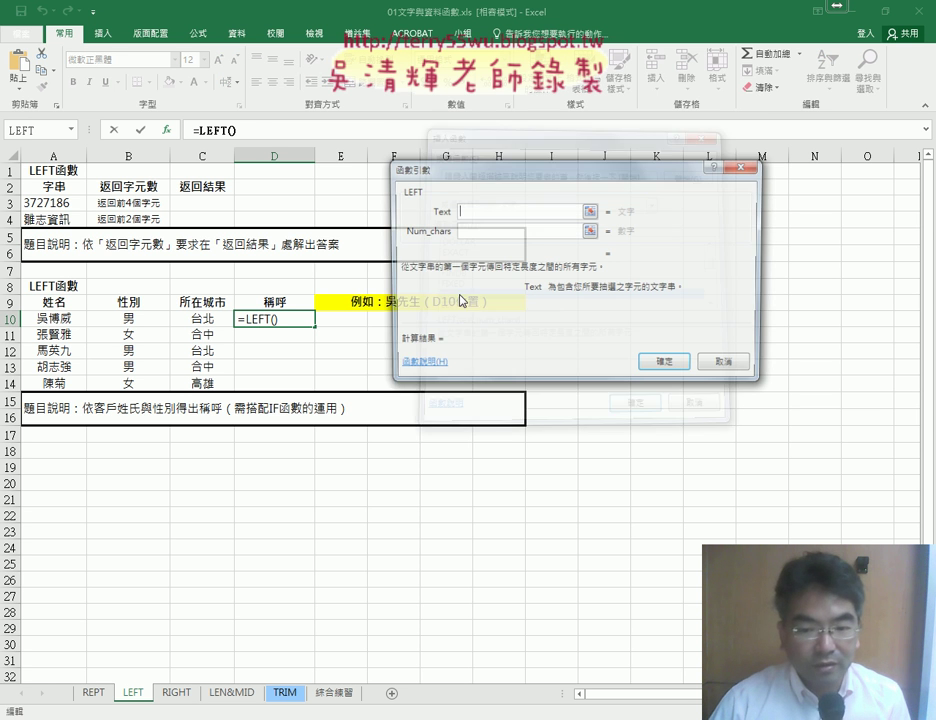
pyautogui.click(63, 319)
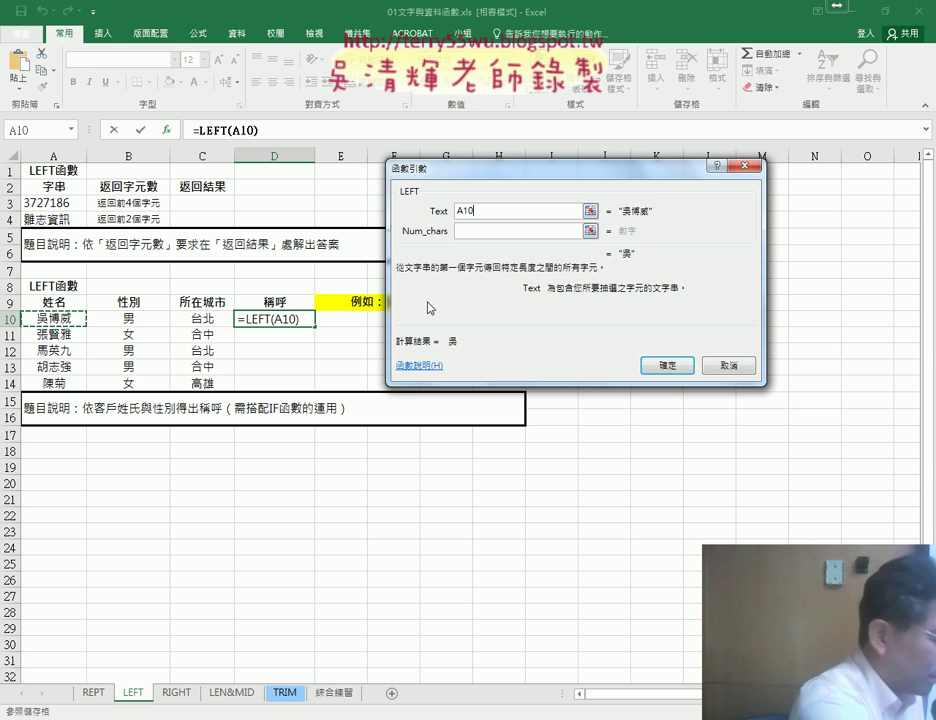
pyautogui.click(468, 230)
pyautogui.write('1')
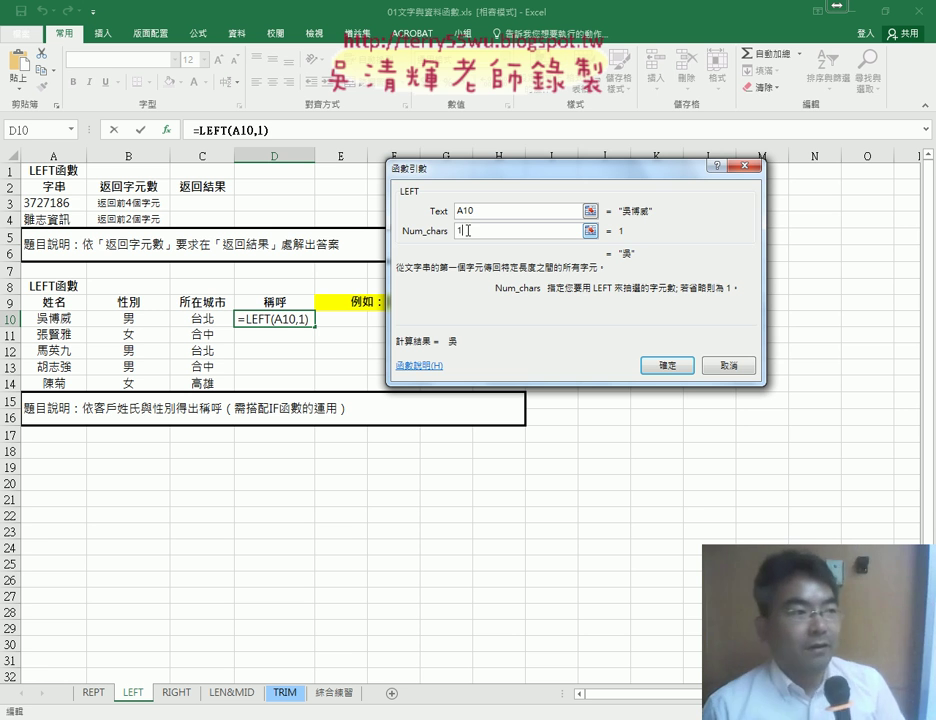
pyautogui.click(660, 365)
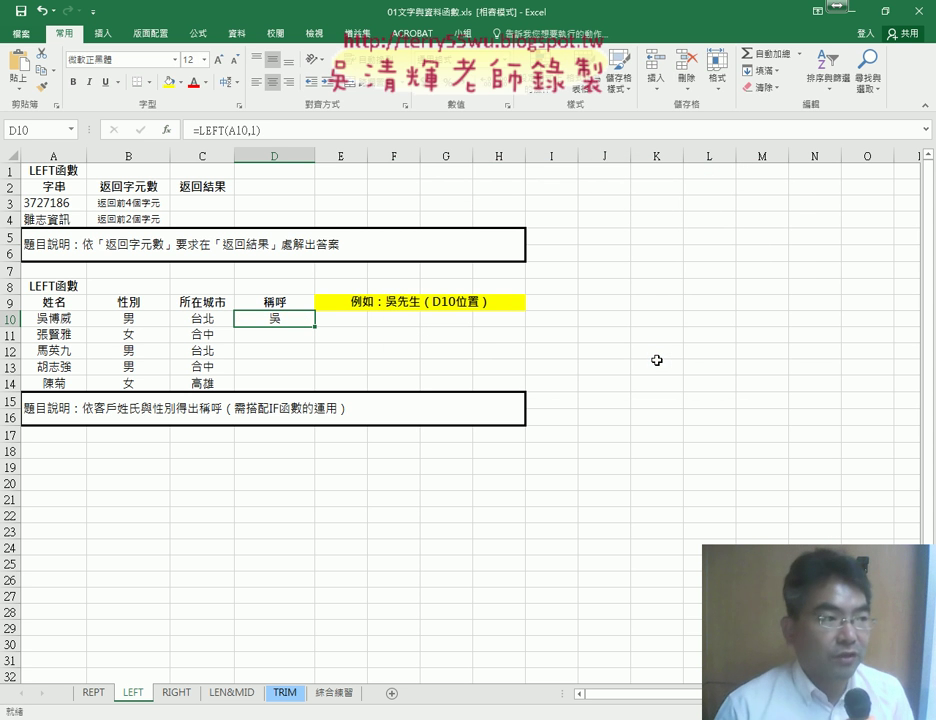
# Append & after LEFT(A10,1) in D10's formula and show the recent functions list.
pyautogui.click(283, 131)
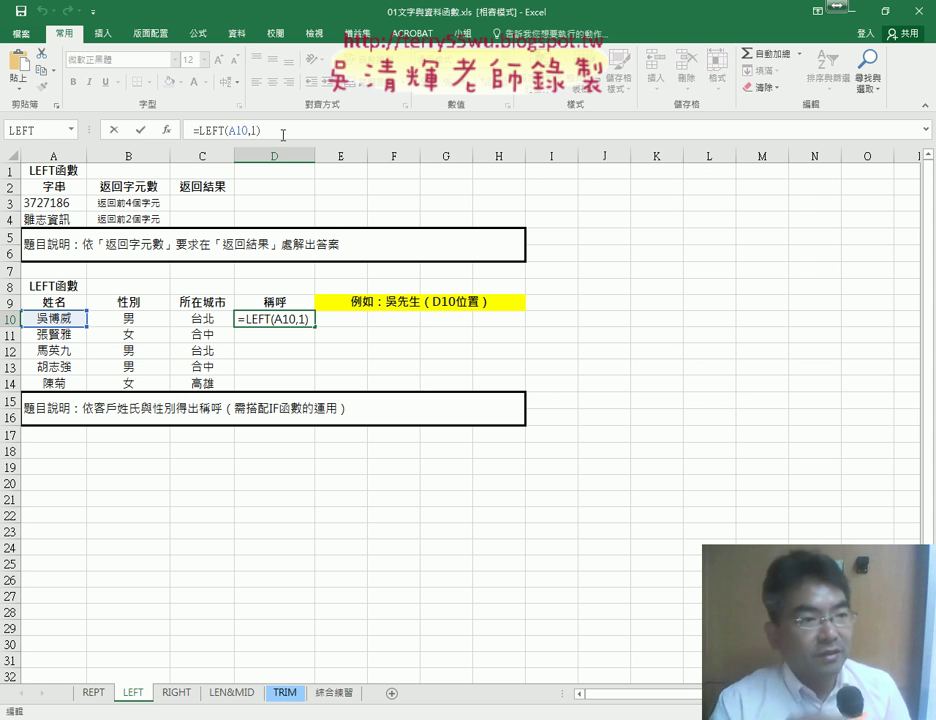
pyautogui.write('&')
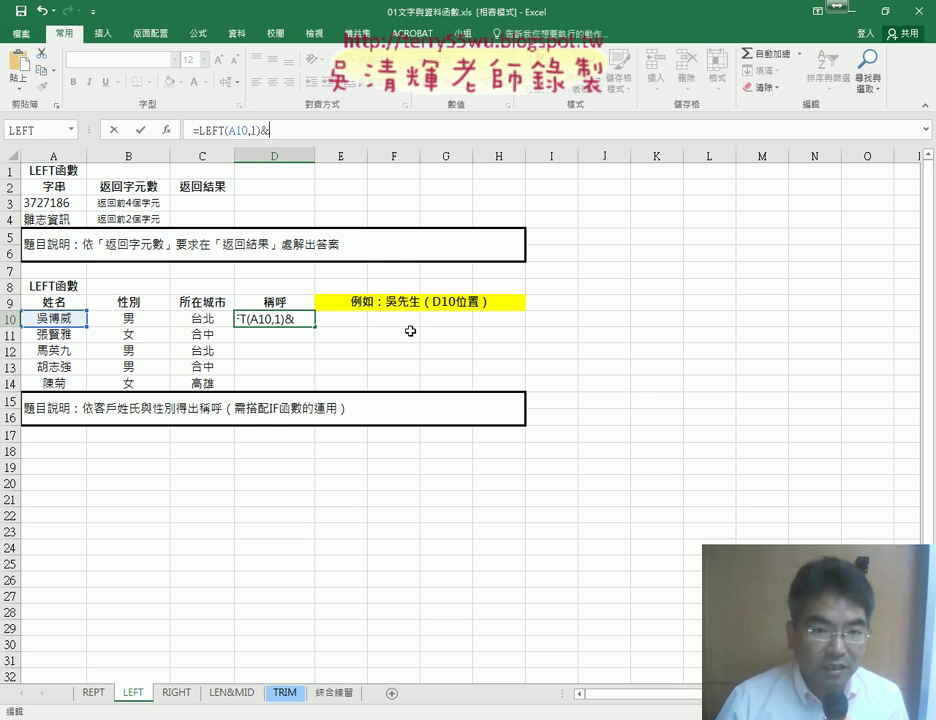
pyautogui.click(73, 130)
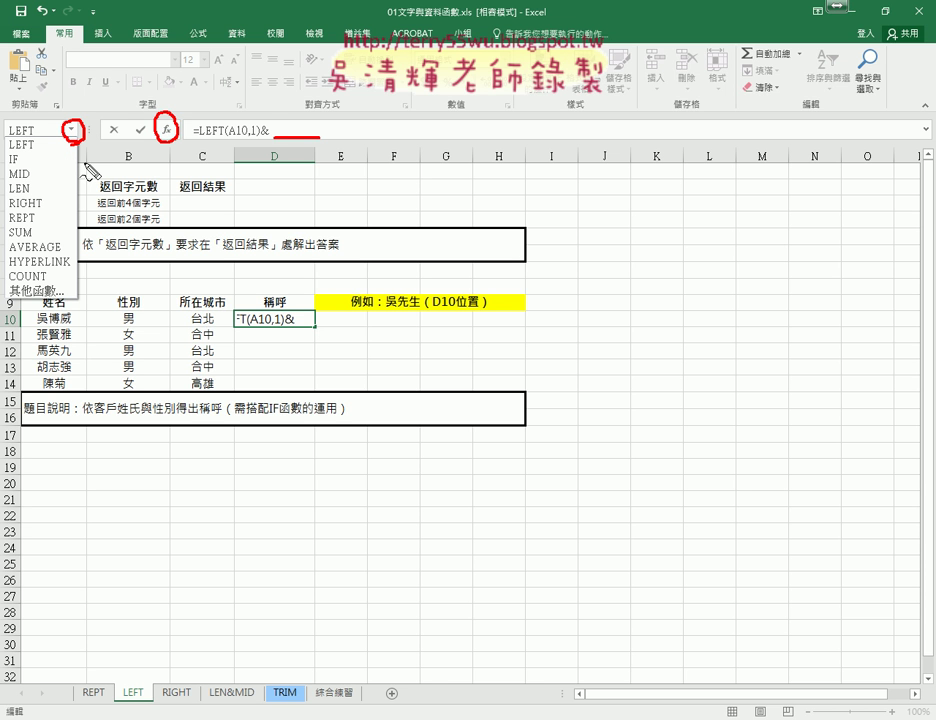
pyautogui.click(90, 170)
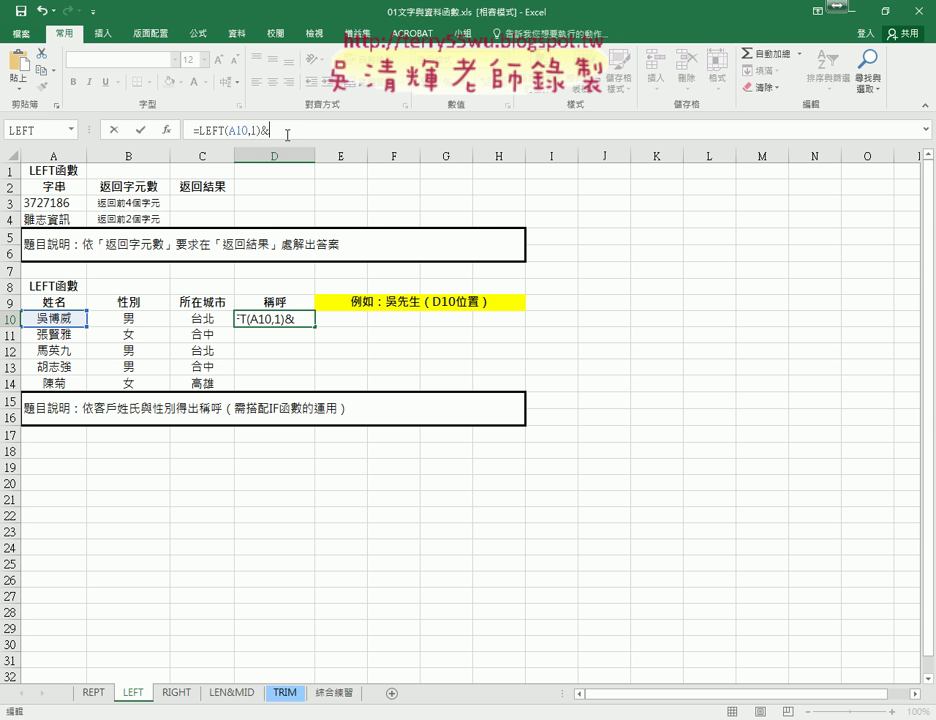
pyautogui.click(73, 131)
# Add an IF after the ampersand with the test B10="男".
pyautogui.click(48, 160)
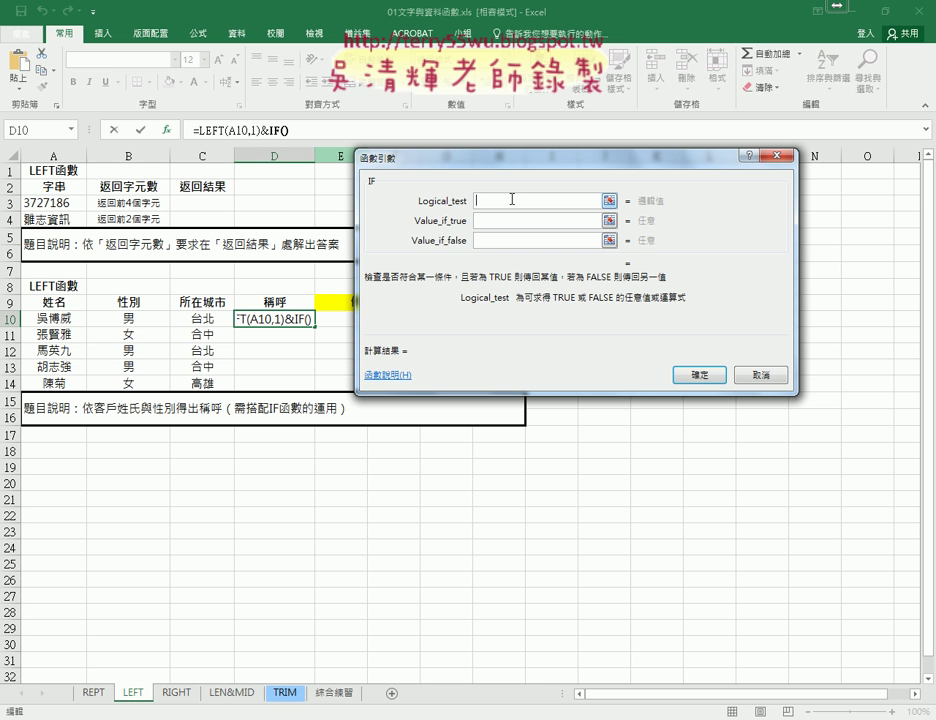
pyautogui.click(135, 318)
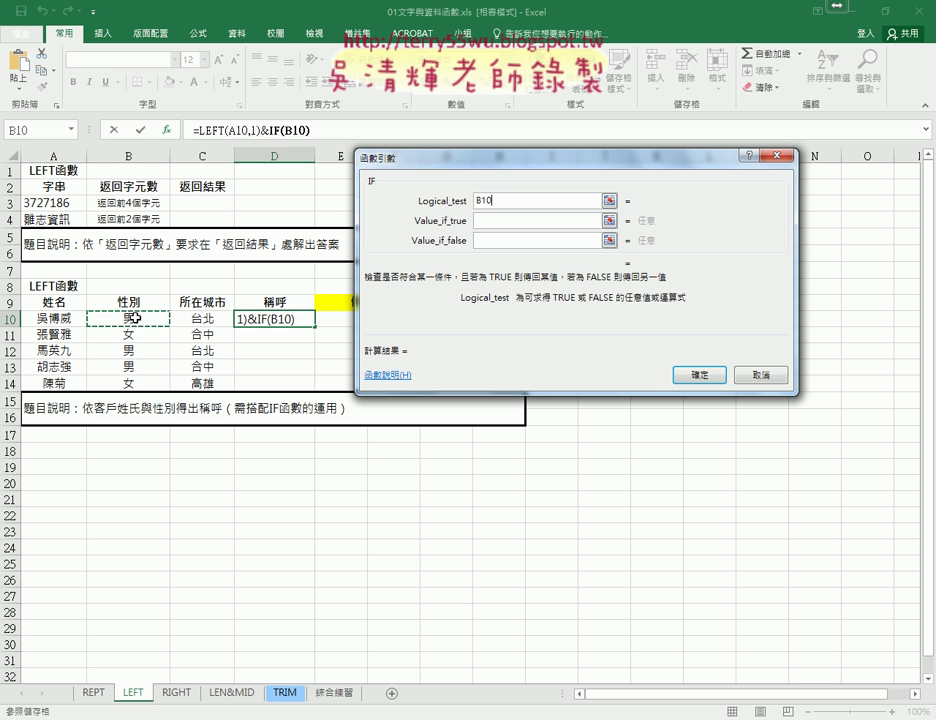
pyautogui.write('=')
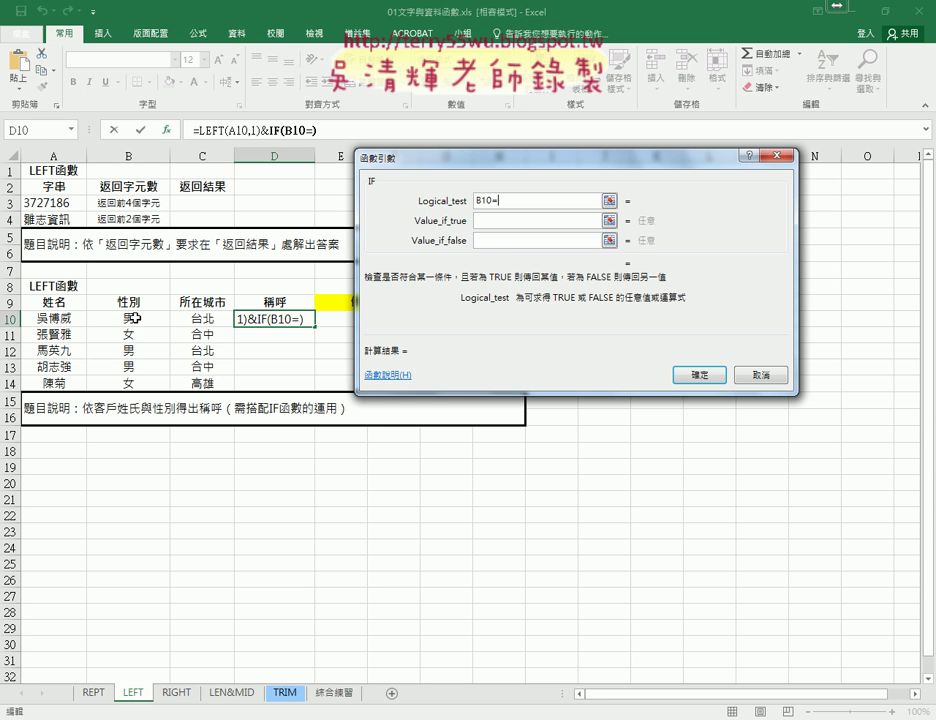
pyautogui.write('""')
pyautogui.press('Left')
pyautogui.write('ㄋ')
pyautogui.write('男')
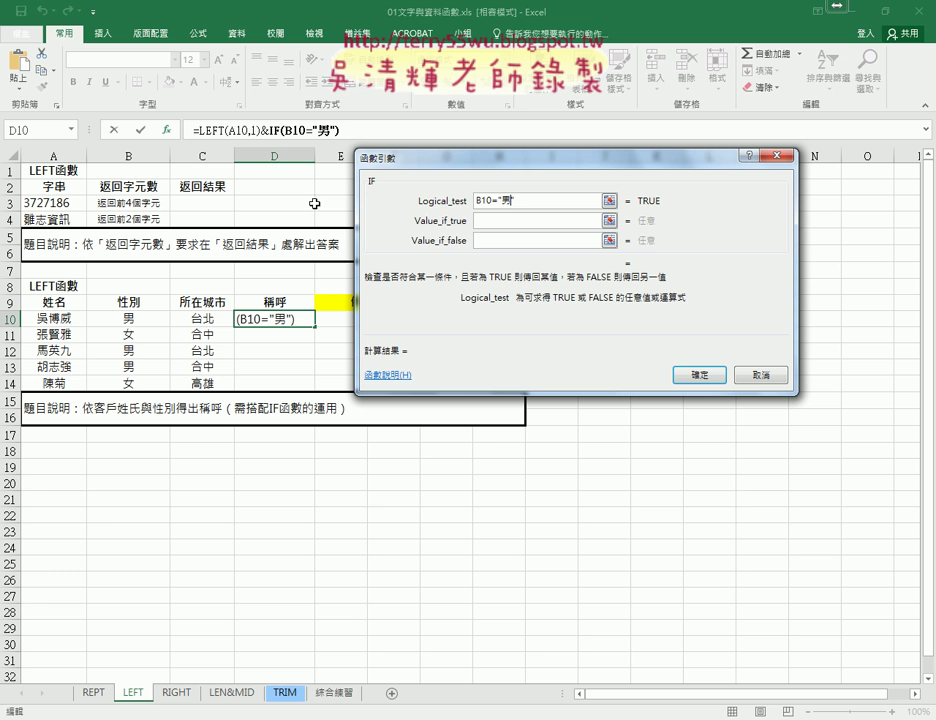
# Set the IF results to 先生 when true and 小姐 when false, giving 吳先生.
pyautogui.click(505, 222)
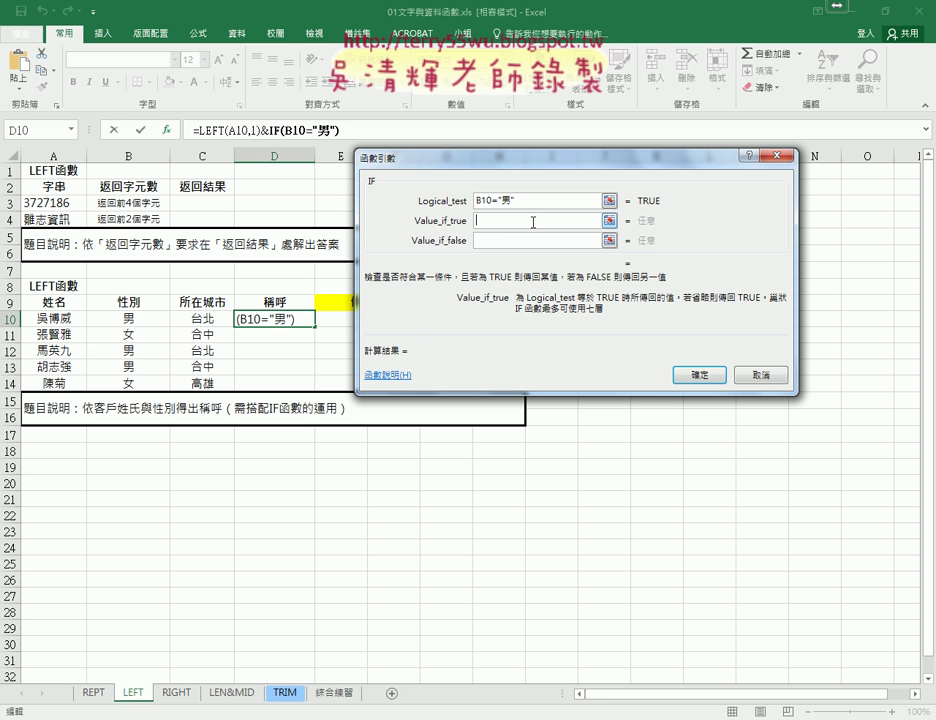
pyautogui.write('先')
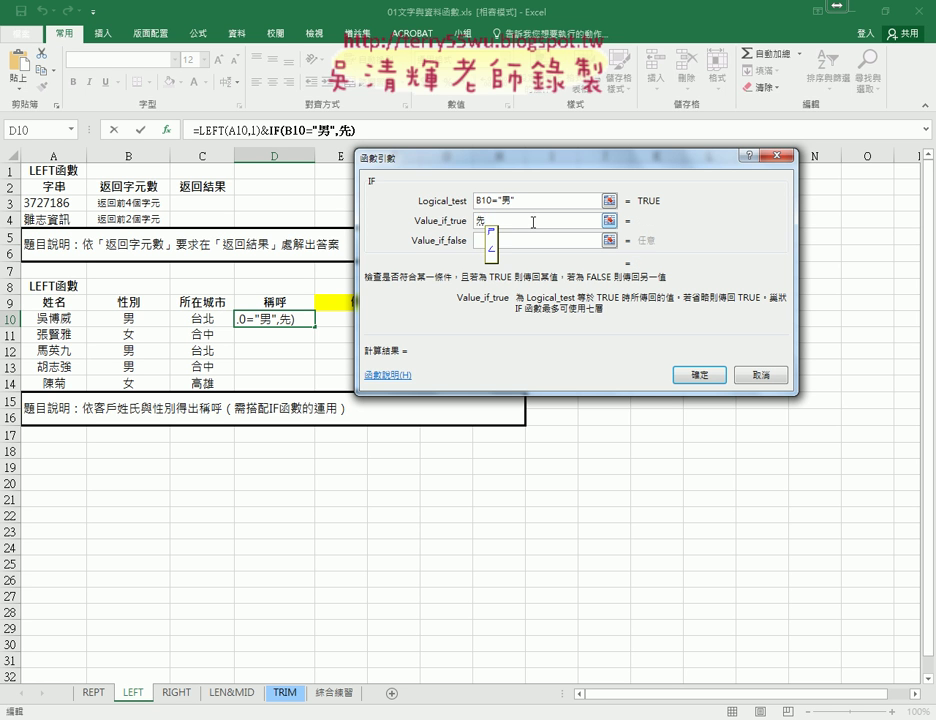
pyautogui.write('生')
pyautogui.click(523, 241)
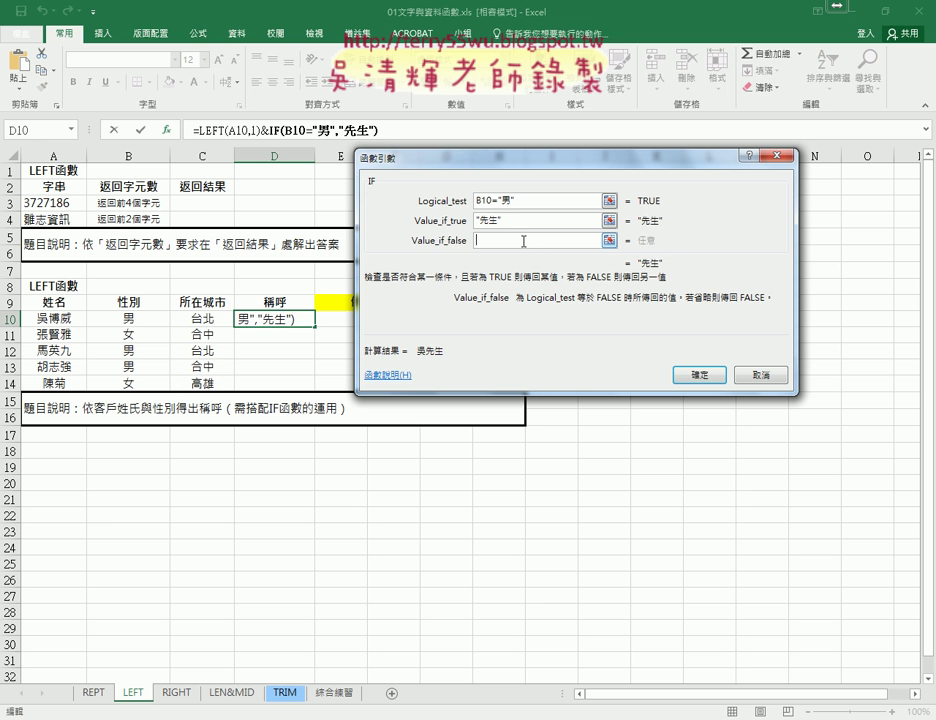
pyautogui.write('小')
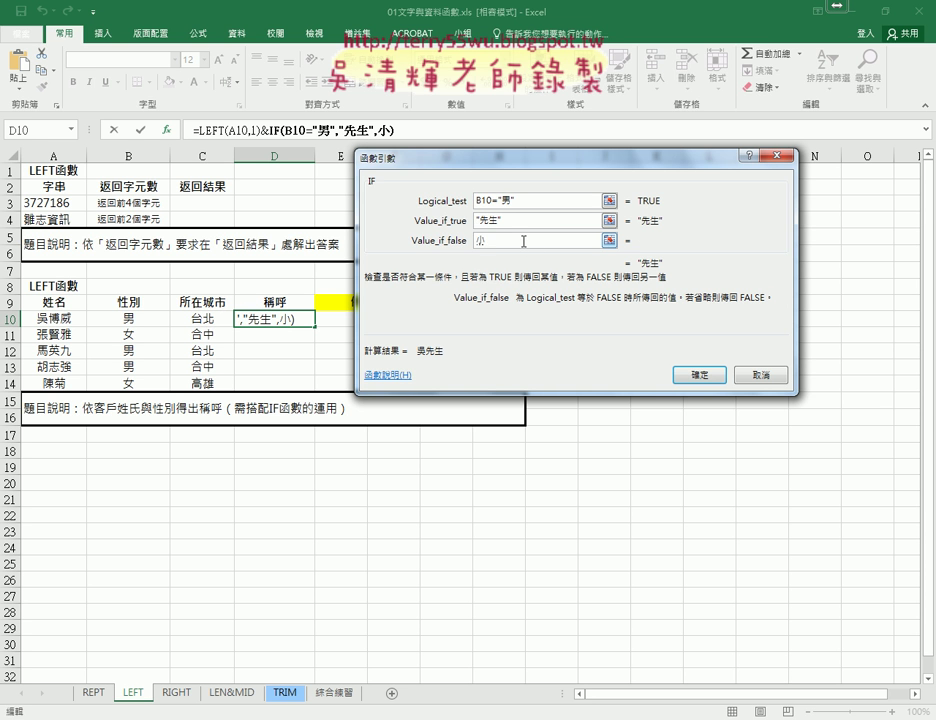
pyautogui.write('姐')
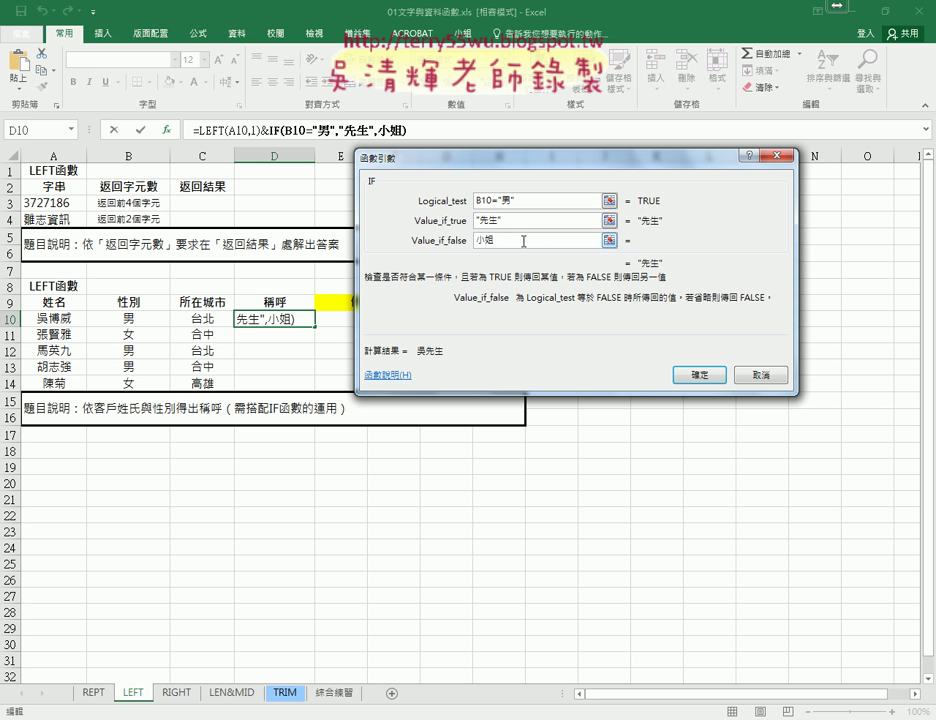
pyautogui.click(526, 219)
# Fill the surname-plus-先生/小姐 formula from D10 down to D14, then highlight its IF(B10="男","先生","小姐") part in the formula bar.
pyautogui.click(705, 375)
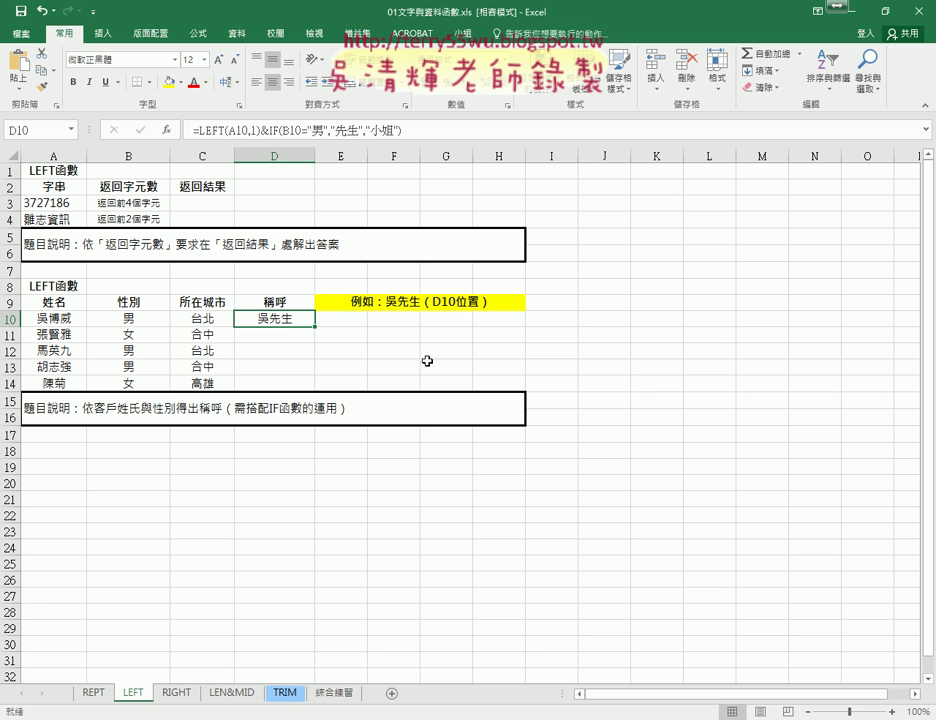
pyautogui.moveTo(315, 341); pyautogui.dragTo(315, 388)
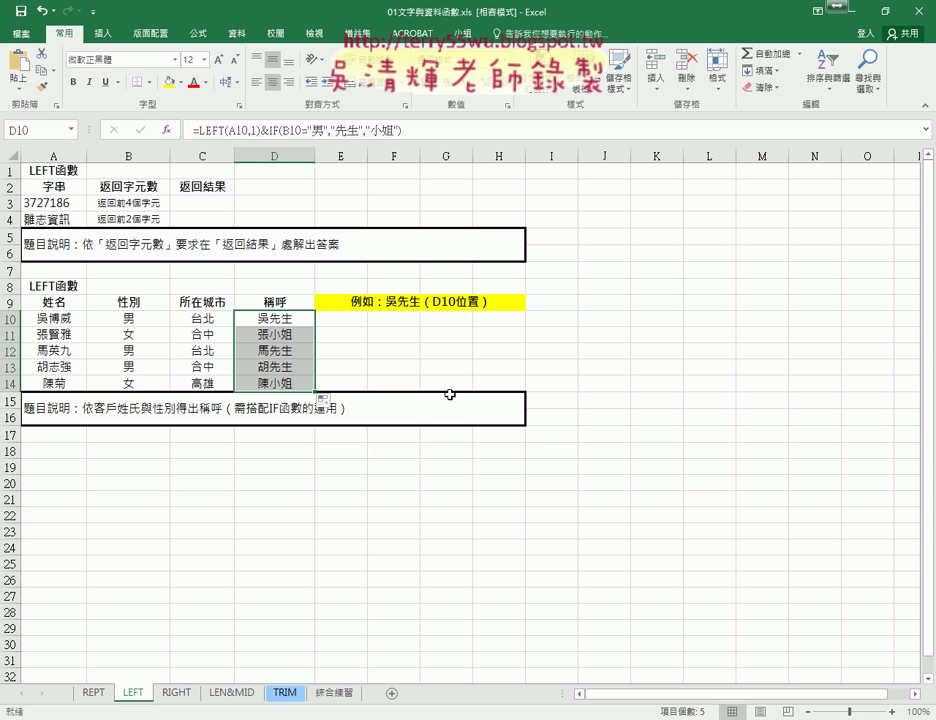
pyautogui.click(264, 130)
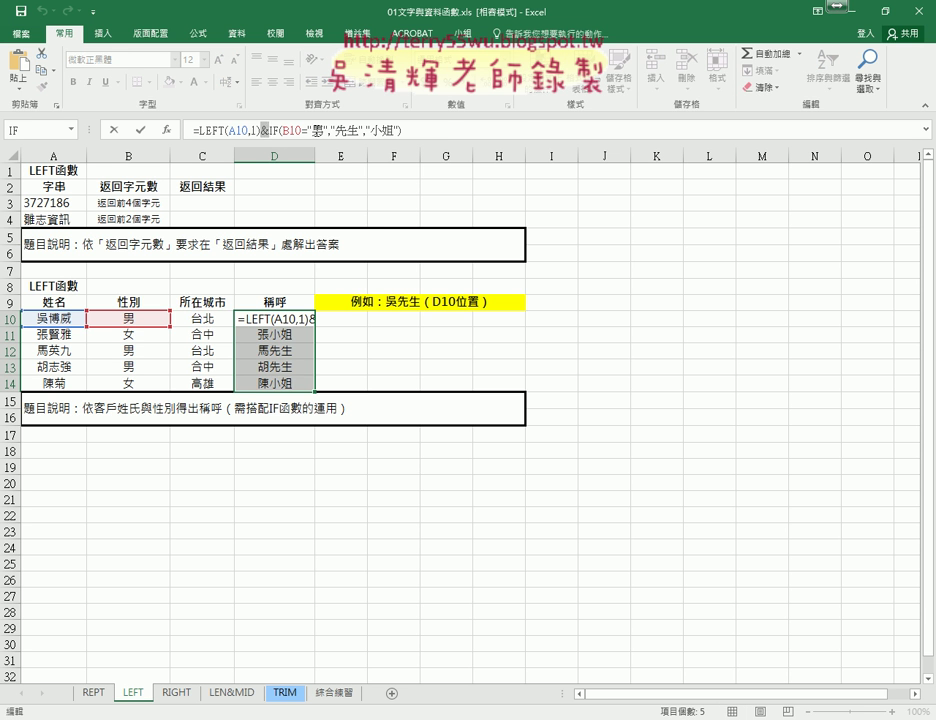
pyautogui.click(271, 130)
pyautogui.moveTo(271, 130); pyautogui.dragTo(436, 130)
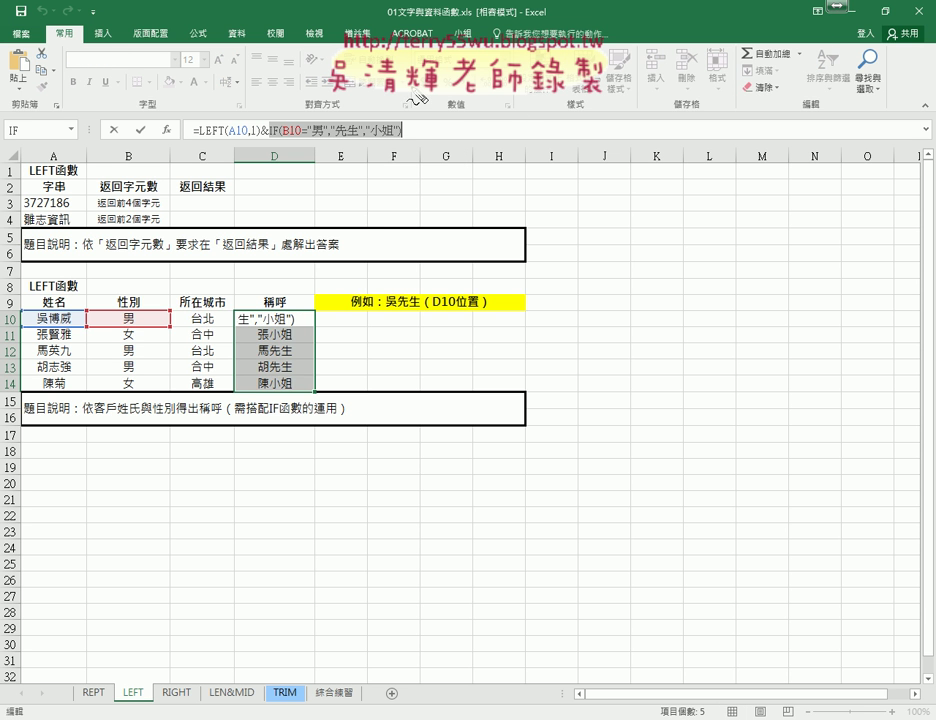
pyautogui.moveTo(22, 140)
pyautogui.mouseDown()
pyautogui.moveTo(38, 114)
pyautogui.moveTo(72, 92)
pyautogui.mouseUp()
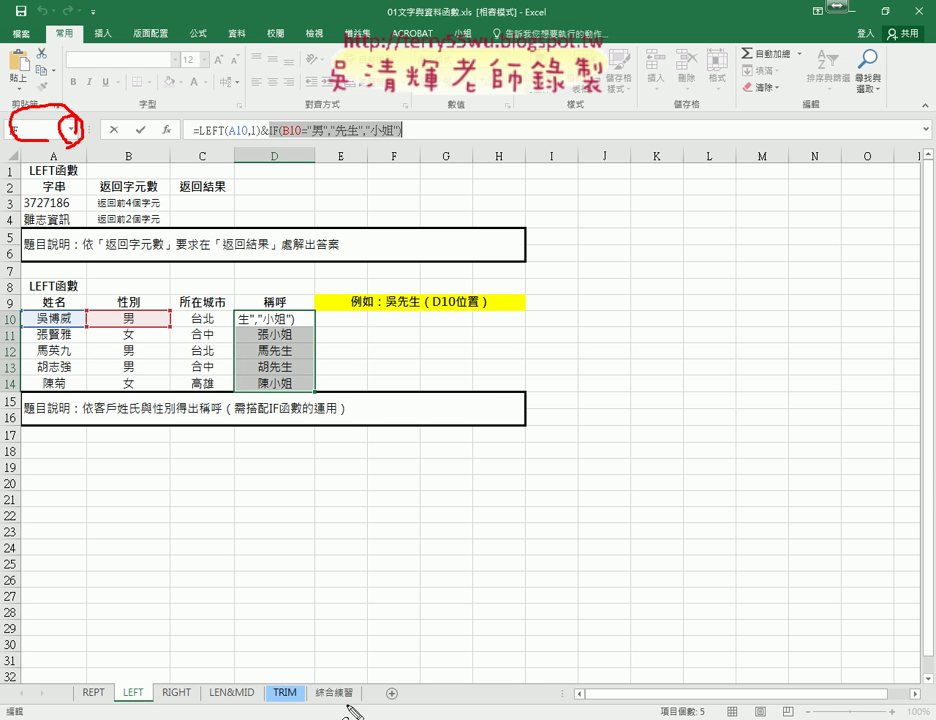
pyautogui.moveTo(129, 688)
pyautogui.mouseDown()
pyautogui.moveTo(316, 668)
pyautogui.moveTo(330, 637)
pyautogui.moveTo(345, 710)
pyautogui.mouseUp()
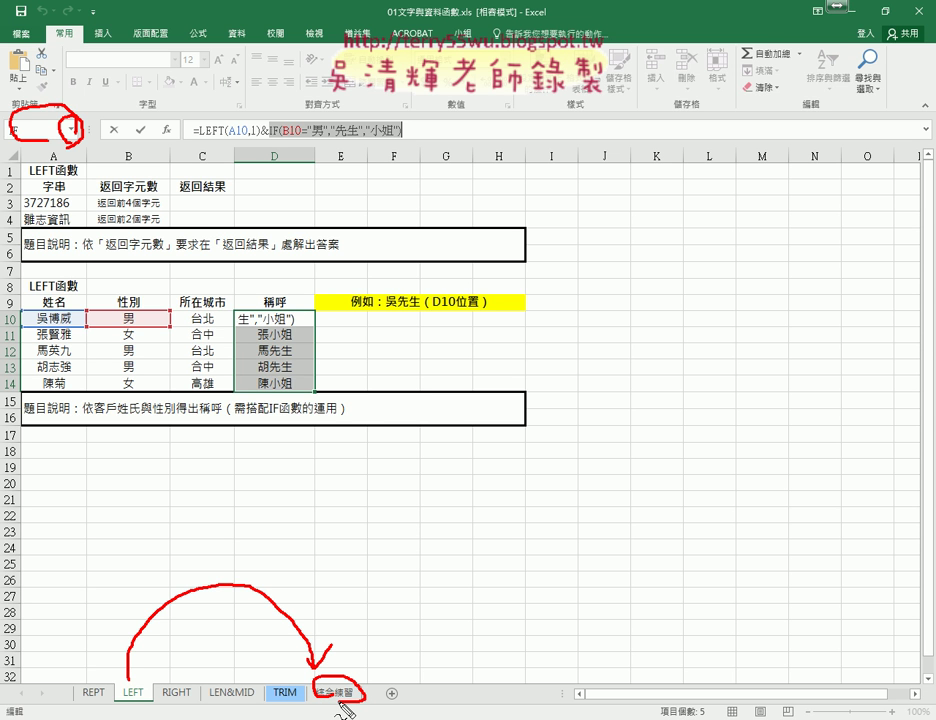